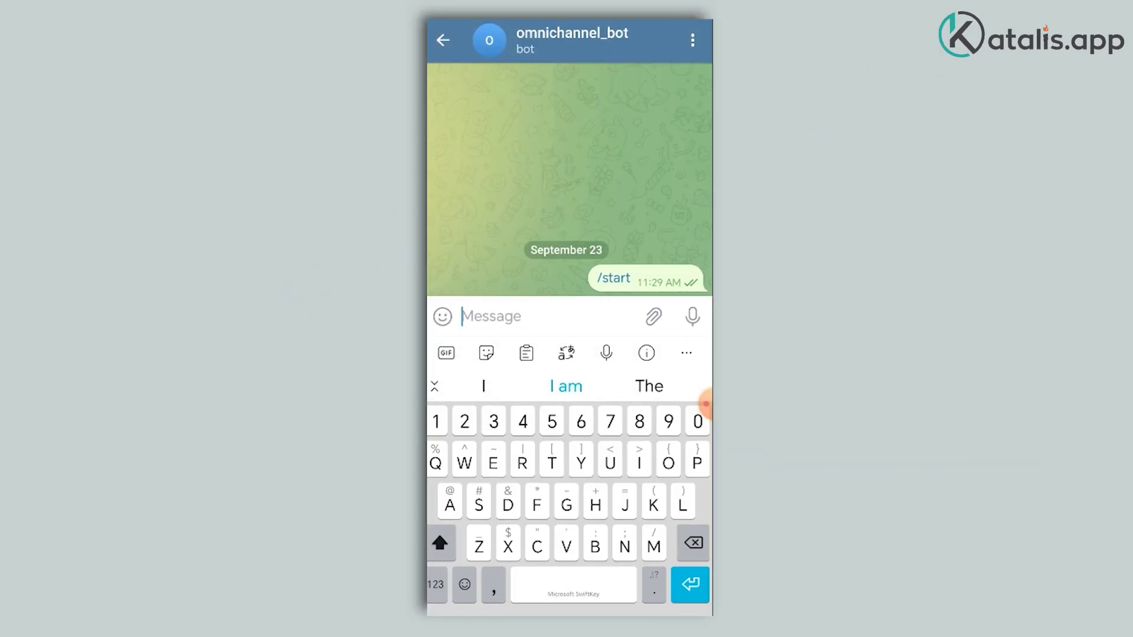
# Step: Type the Telegram question 'want to know how to handle error http 404?' to omnichannel_bot
pyautogui.write('want to know how to handle error ')
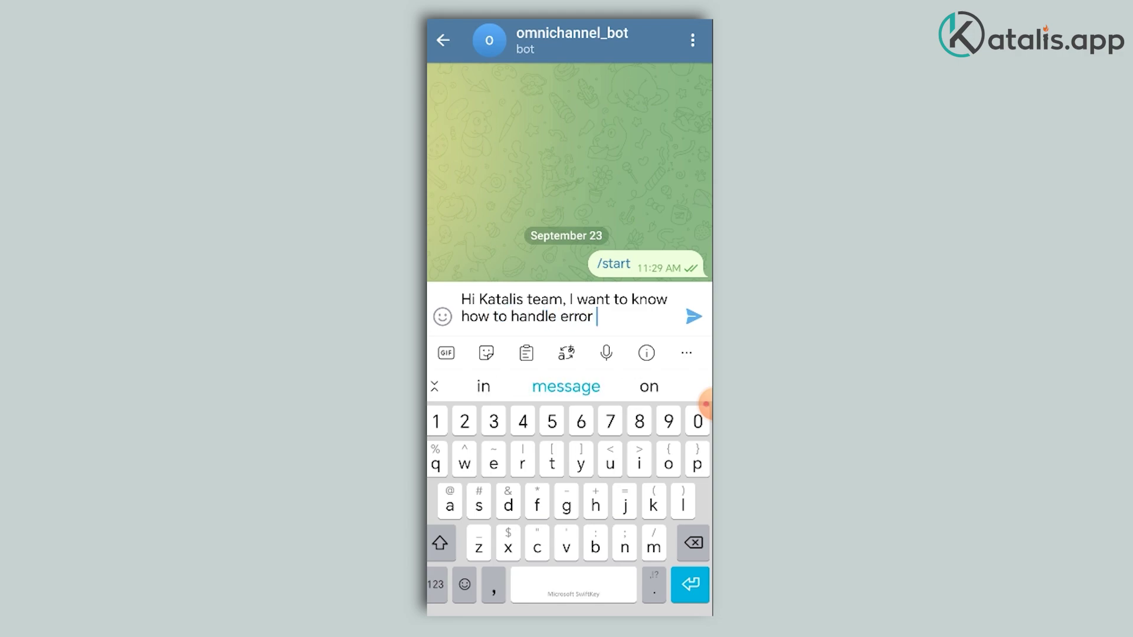
pyautogui.write('http 404?')
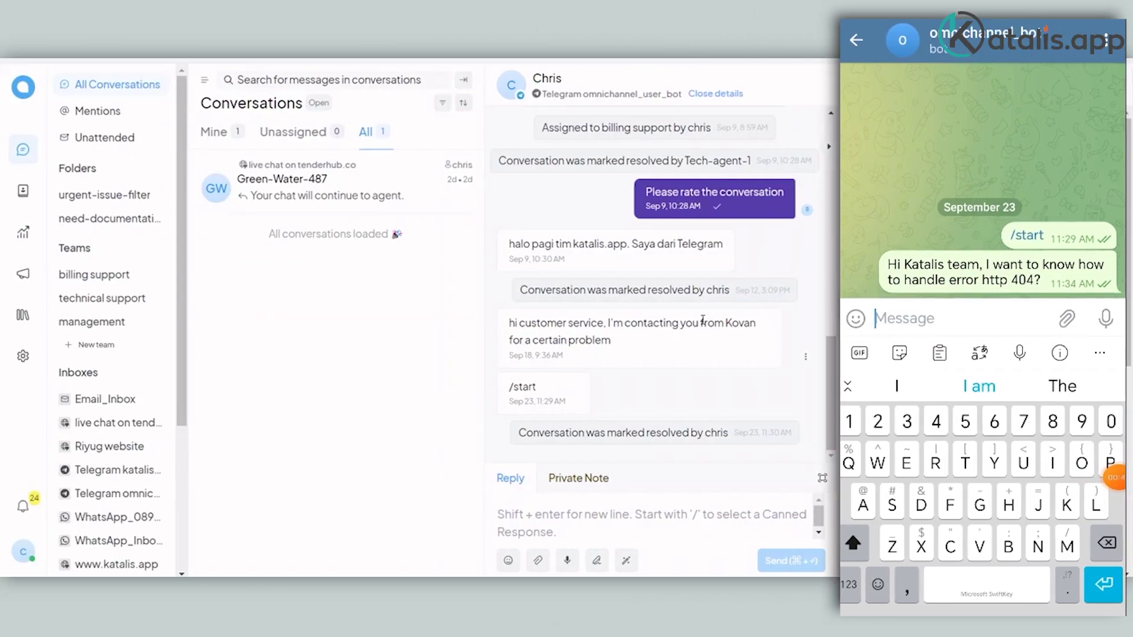
# Step: Reply to the Telegram customer with 'Sure, how can I address you?'
pyautogui.click(531, 519)
pyautogui.write('Sure, how can I address y')
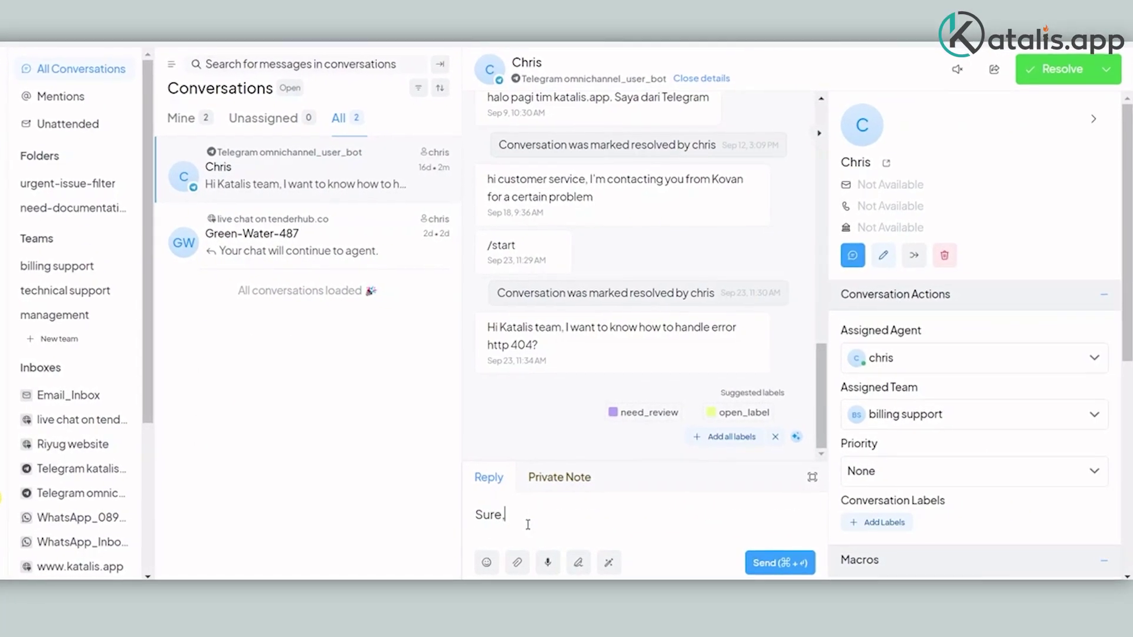
pyautogui.write('ou?')
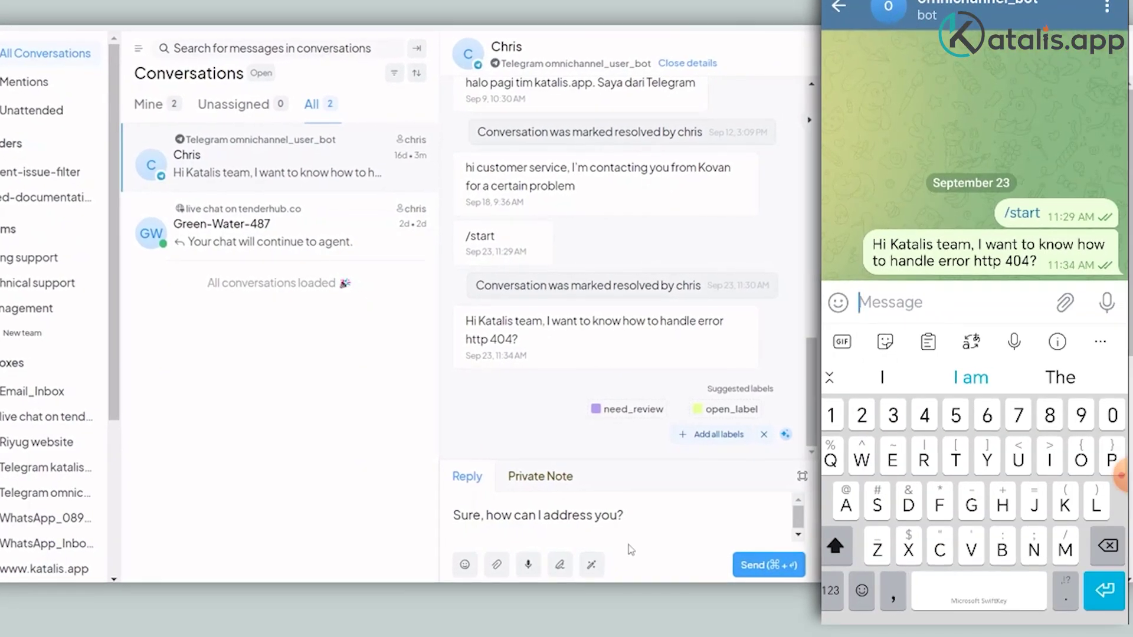
pyautogui.click(744, 561)
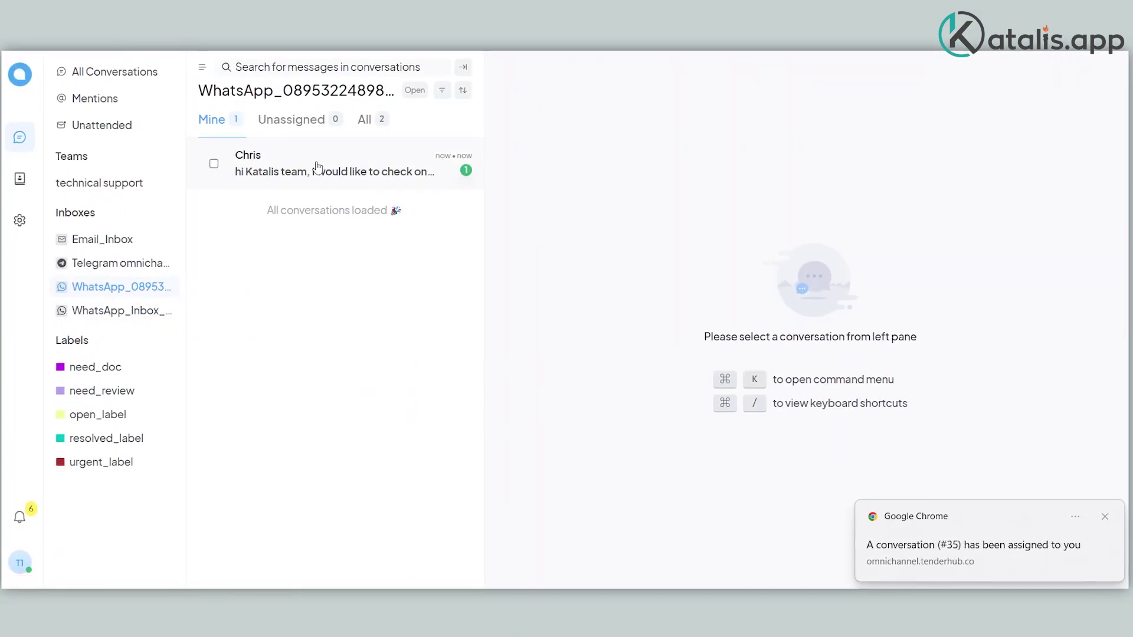
# Step: Open the WhatsApp error 404 conversation and send the agent's introduction reply from katalis.app
pyautogui.click(317, 170)
pyautogui.write('yes sure')
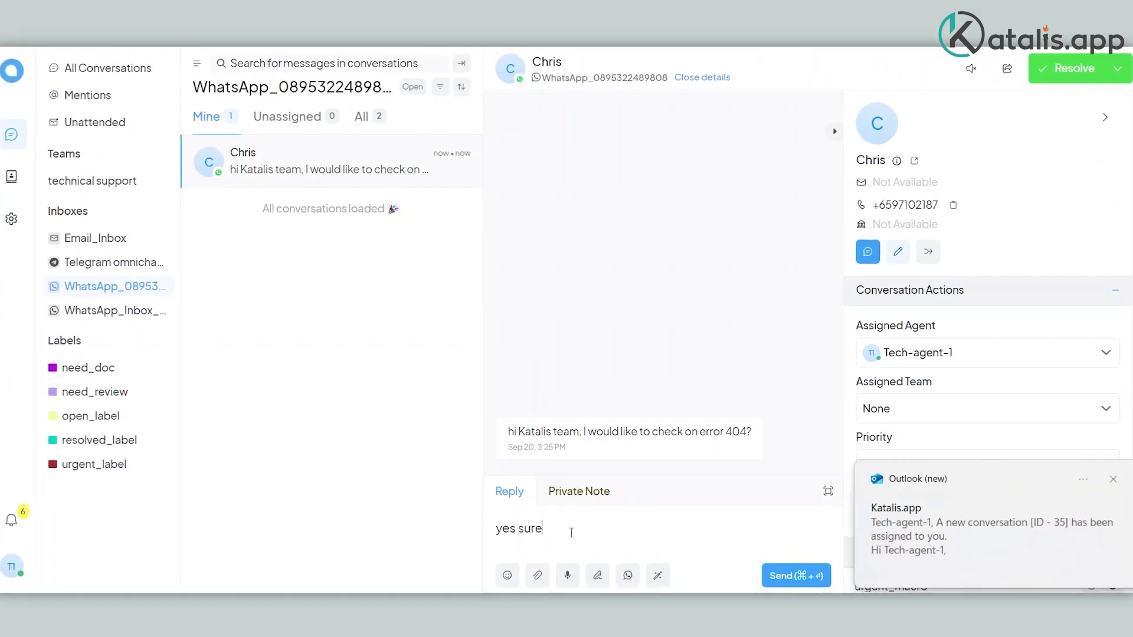
pyautogui.write(", I'm Chris from katalis.app.")
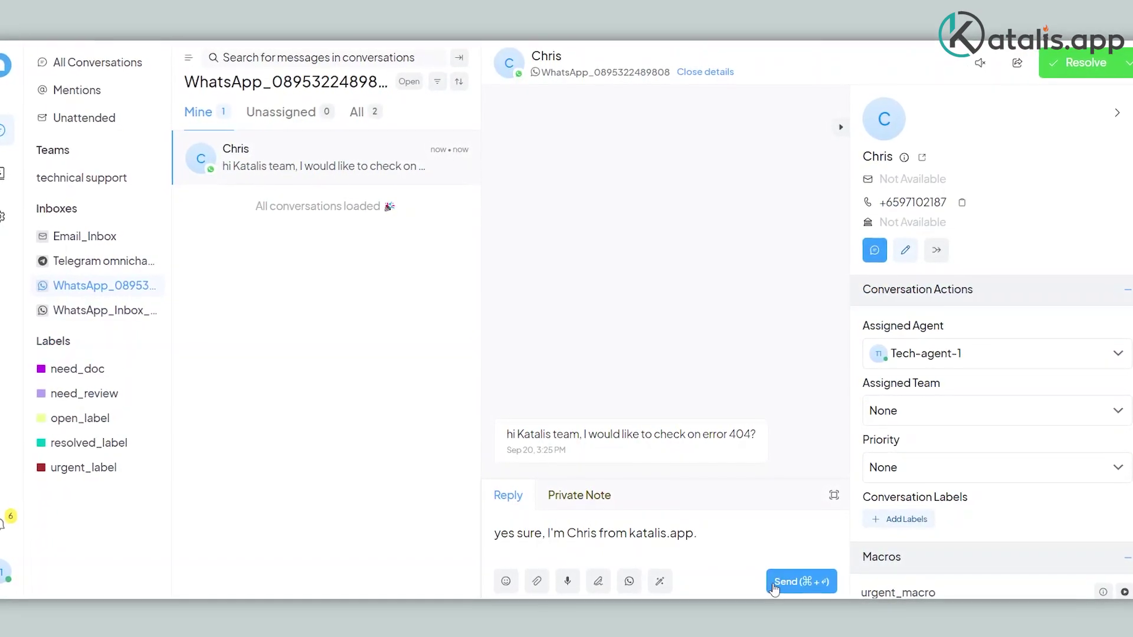
pyautogui.click(775, 587)
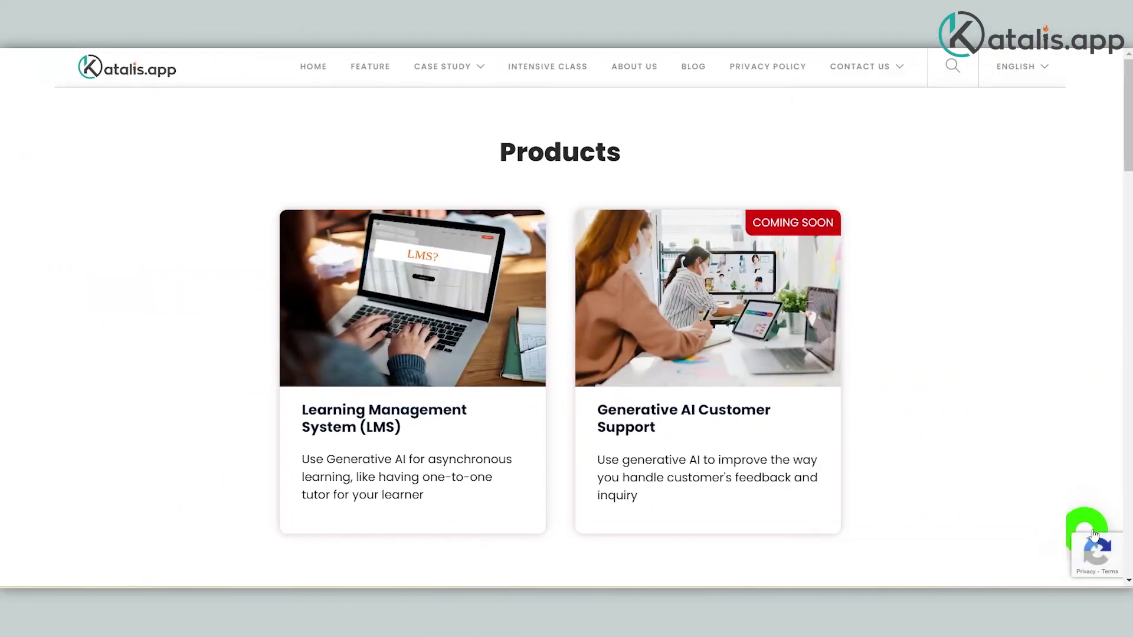
pyautogui.click(1087, 532)
# Step: Start a new website chat, entering the visitor's email address and phone number
pyautogui.click(911, 462)
pyautogui.click(944, 231)
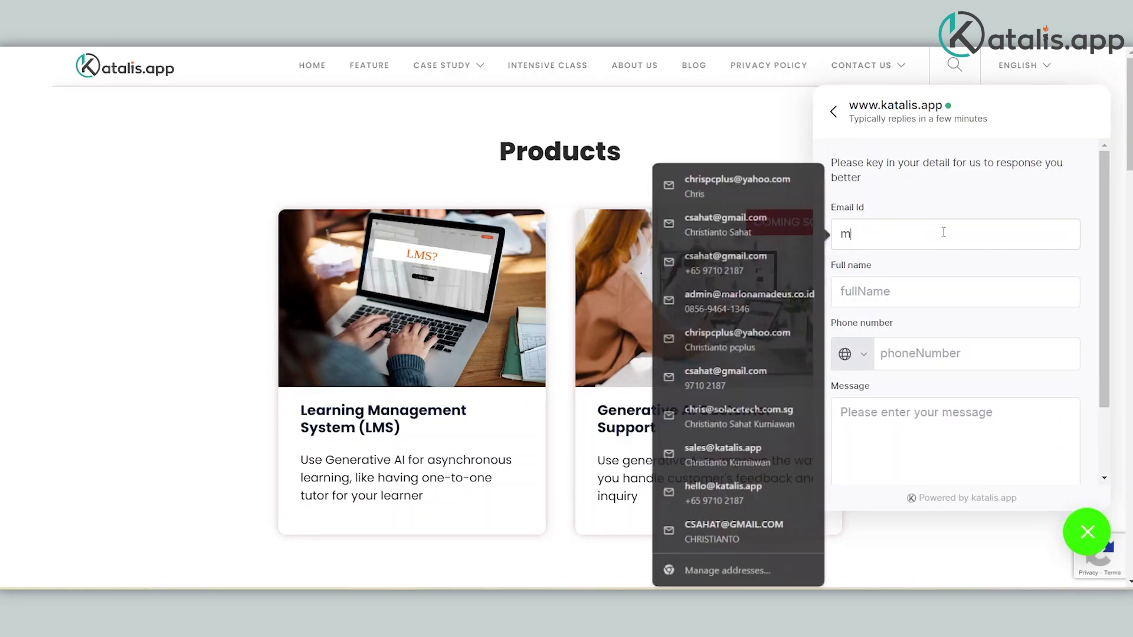
pyautogui.click(920, 354)
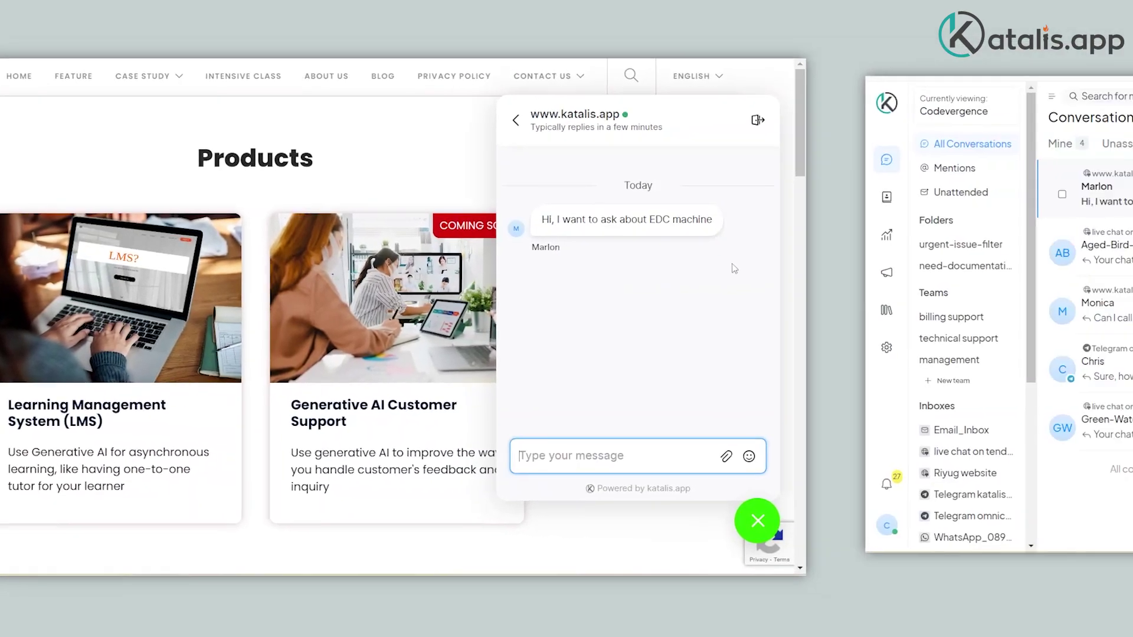
# Step: Send the /opening canned greeting; the visitor asks how to restart the Verifone EDC machine
pyautogui.write('/ope')
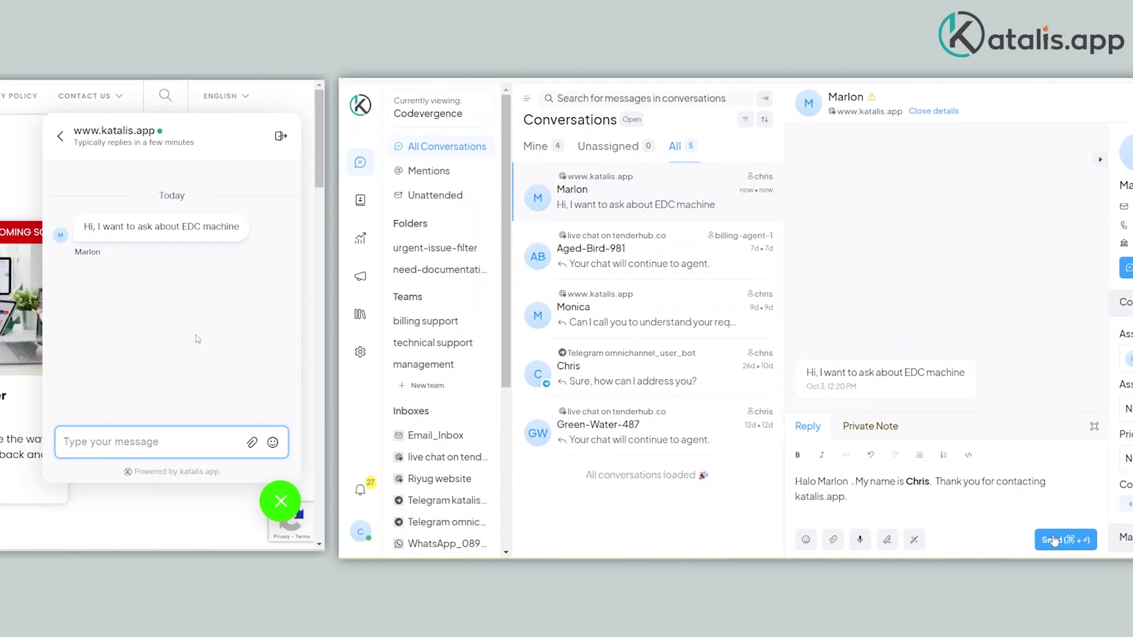
pyautogui.click(1053, 541)
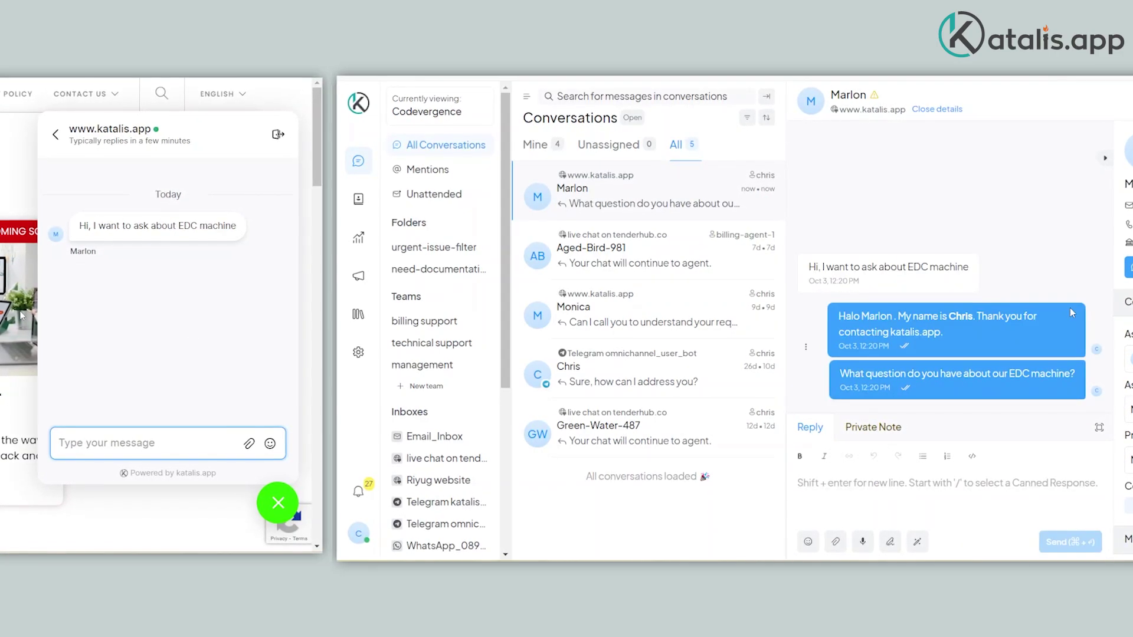
pyautogui.write('Can you help me on how to restart Verifon EDC machine?')
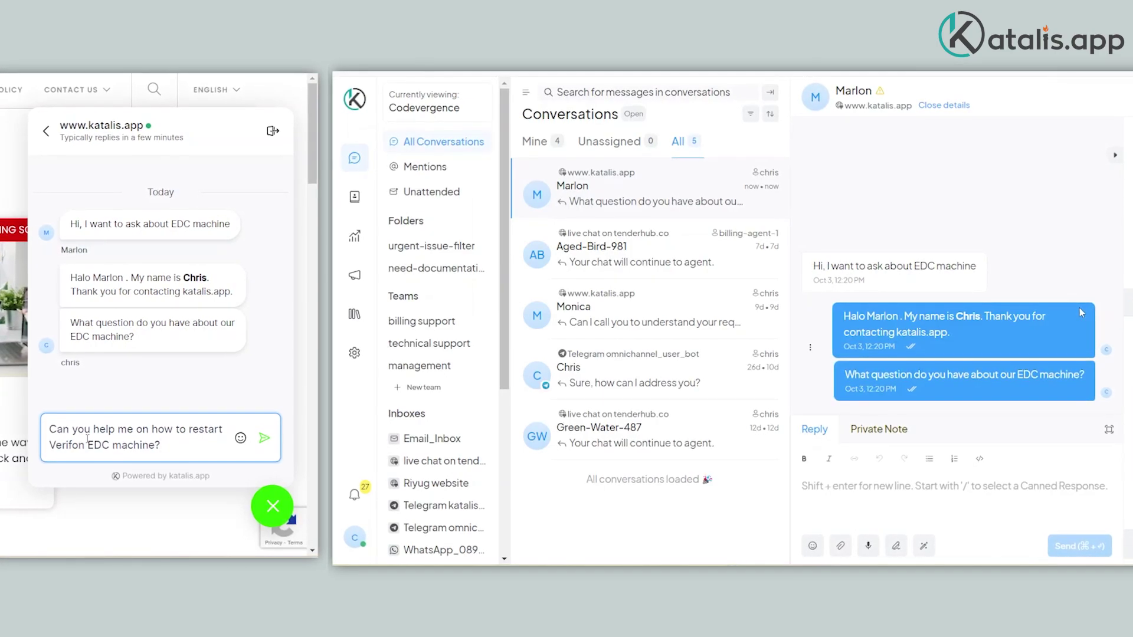
pyautogui.press('Return')
# Step: Reply with step-by-step EDC restart instructions: unplug the adapter cable, press the red button
pyautogui.click(942, 499)
pyautogui.write('Yes sure. Here is the')
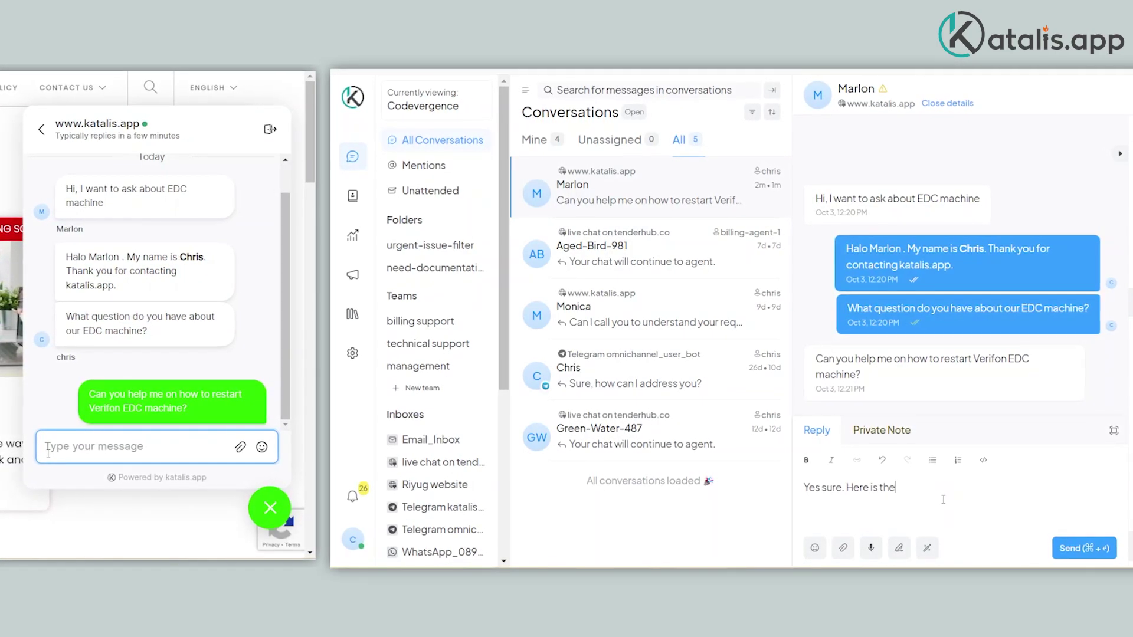
pyautogui.write(' step: a)  Unplug the adapter cable.  b)  Press the Red button for 5 to 10 seconds.  c)  To turn on, reconnect the adapter cable and press the Green/Enter button.')
pyautogui.press('Return')
pyautogui.write('wow, thank you for')
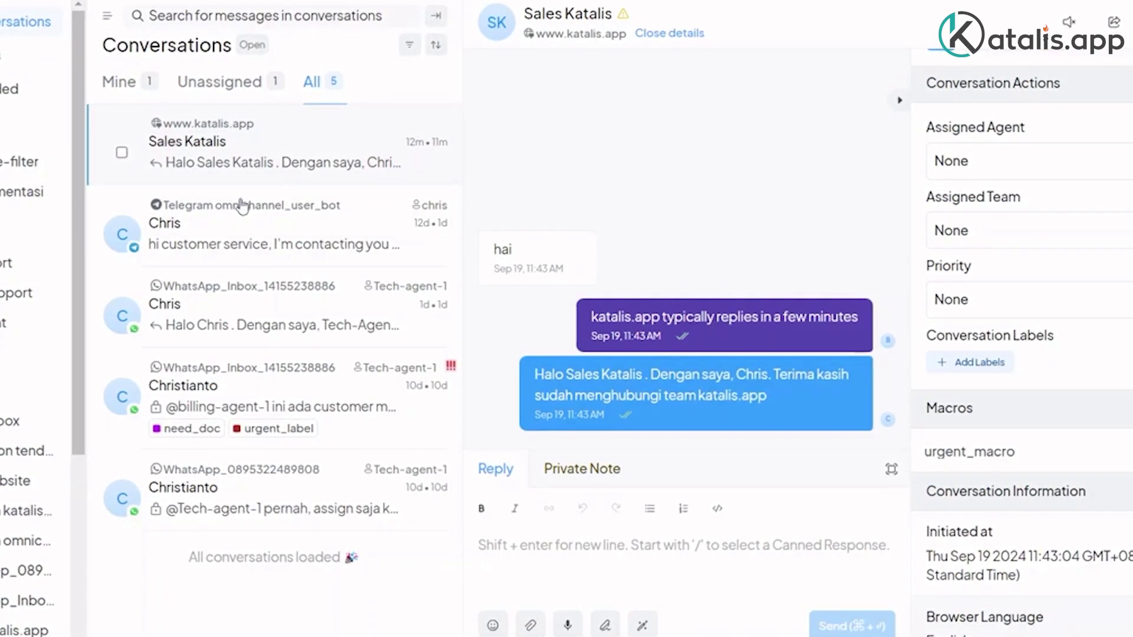
pyautogui.click(241, 266)
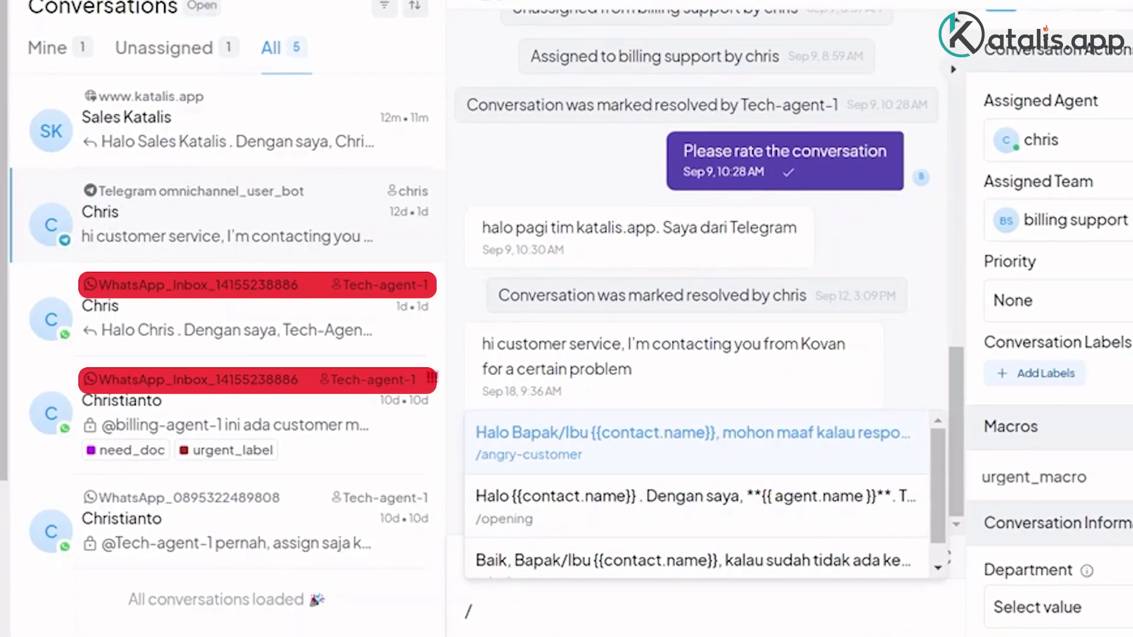
pyautogui.press('Escape')
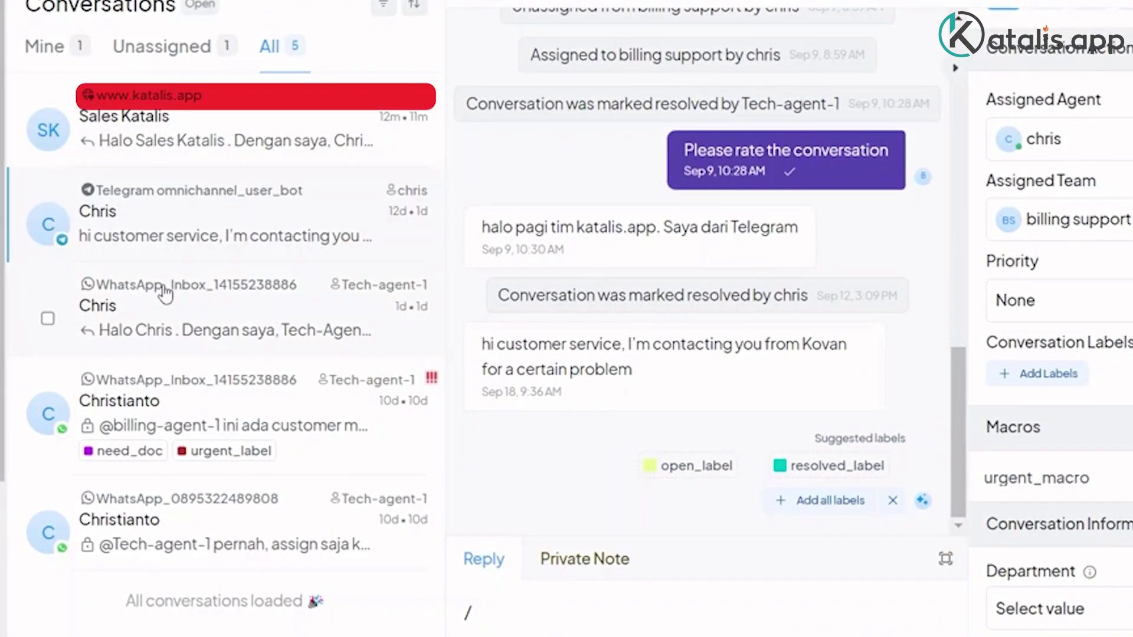
pyautogui.click(161, 307)
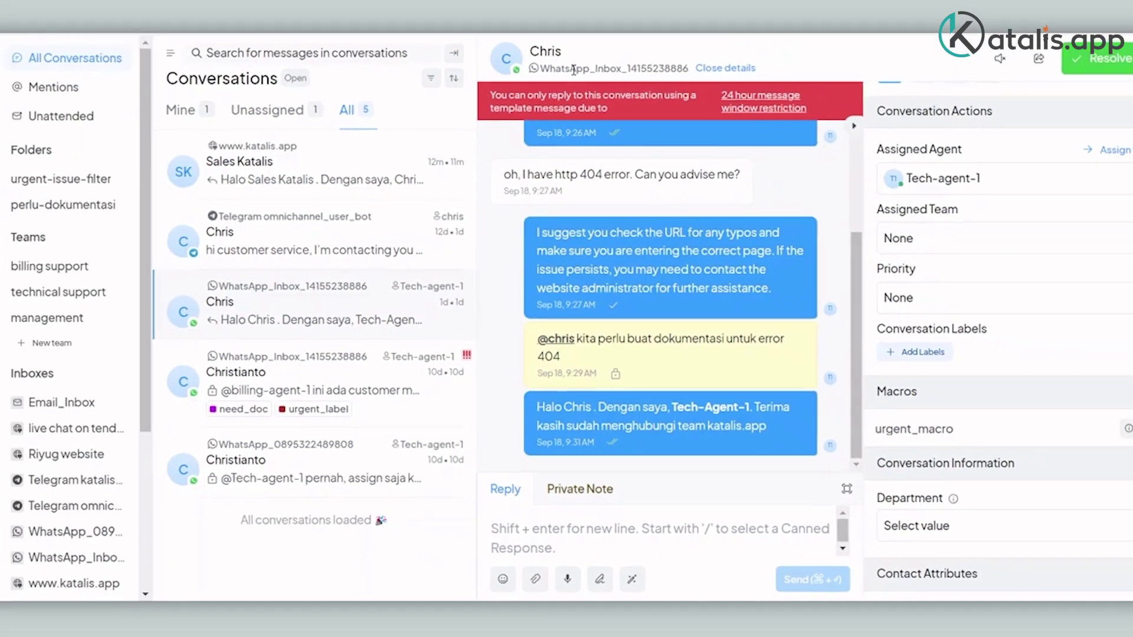
pyautogui.doubleClick(573, 71)
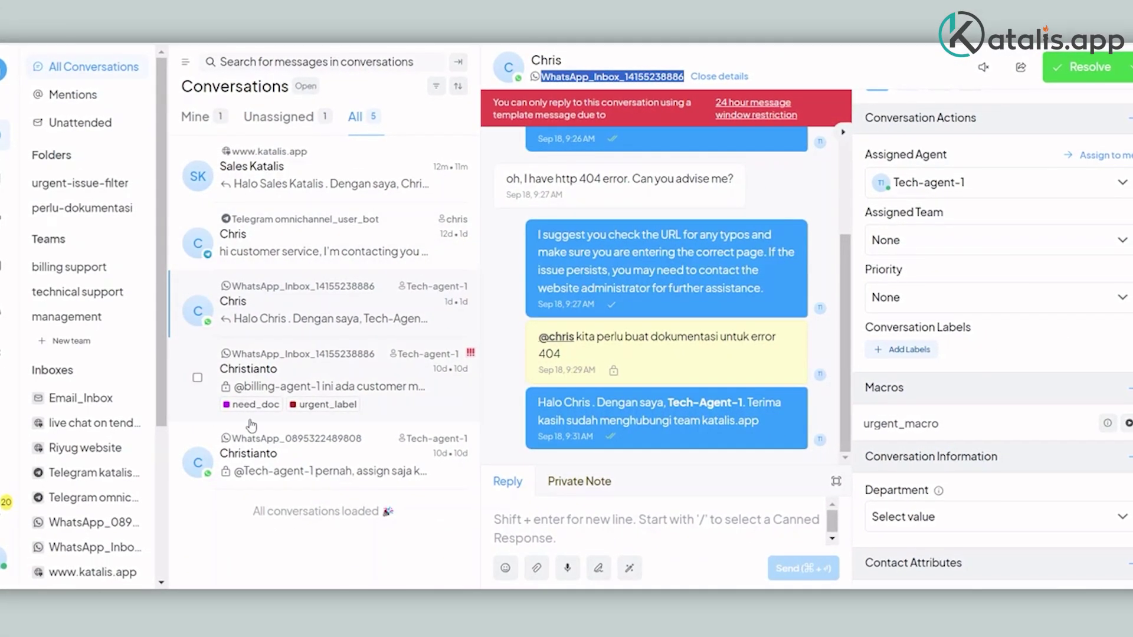
pyautogui.click(263, 454)
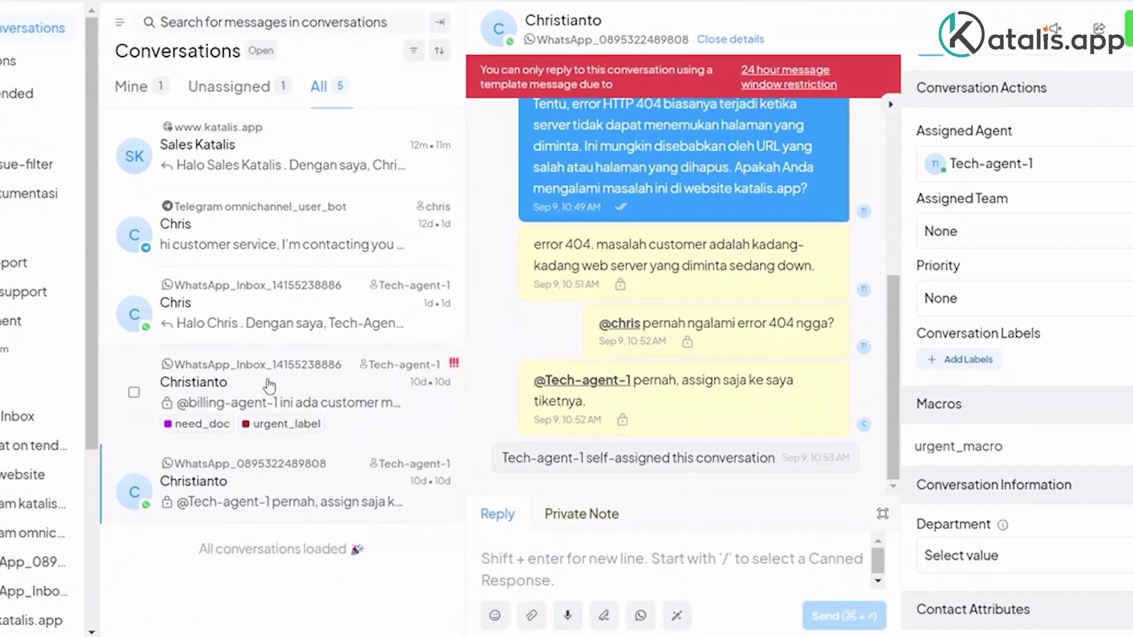
pyautogui.click(292, 390)
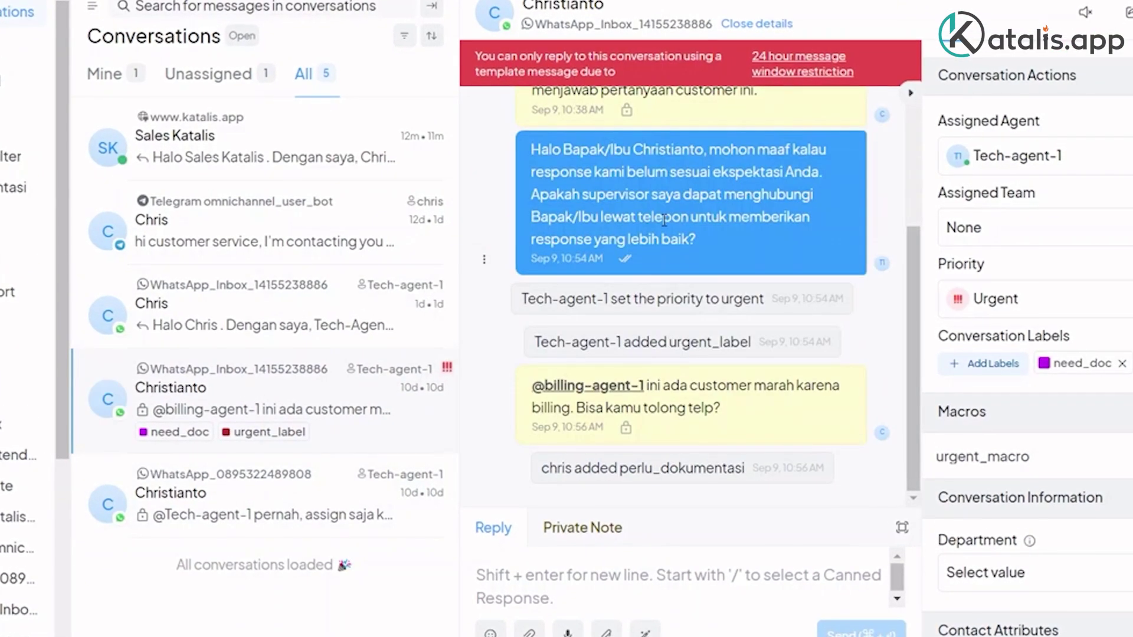
pyautogui.click(260, 158)
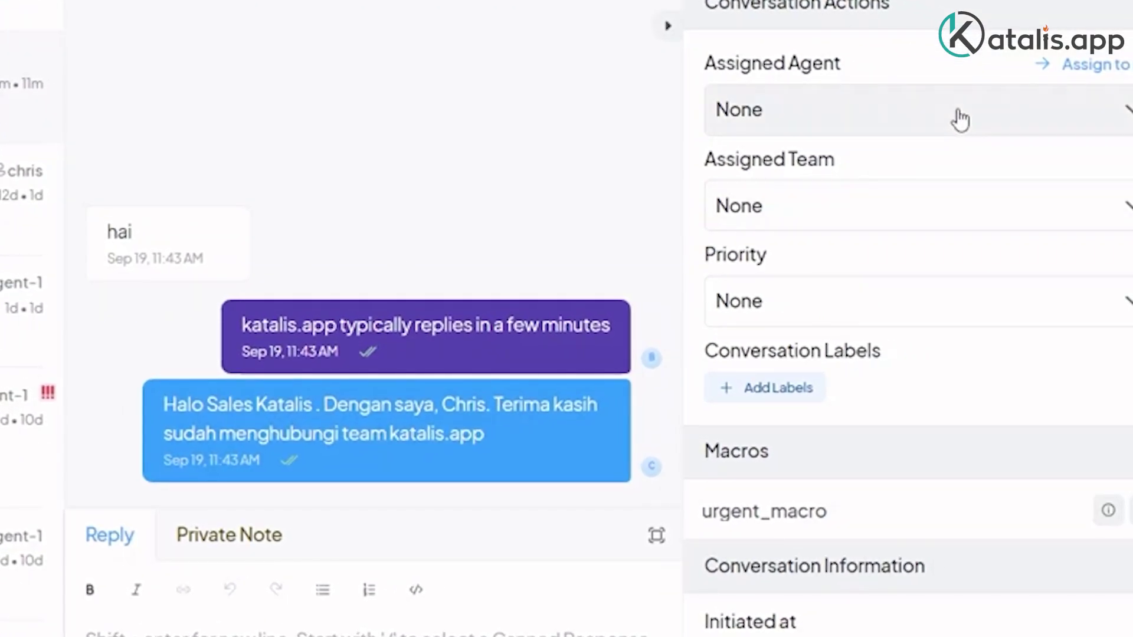
# Step: Set Assigned Agent to yourself, Assigned Team to technical support, and Priority to Urgent
pyautogui.click(956, 115)
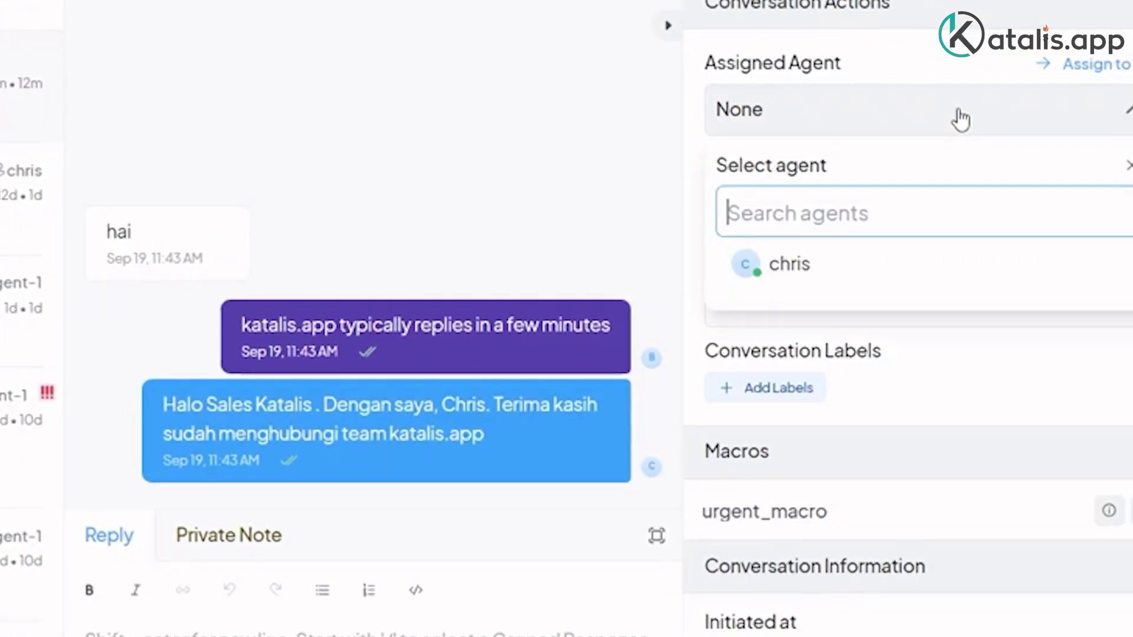
pyautogui.click(931, 278)
pyautogui.click(933, 205)
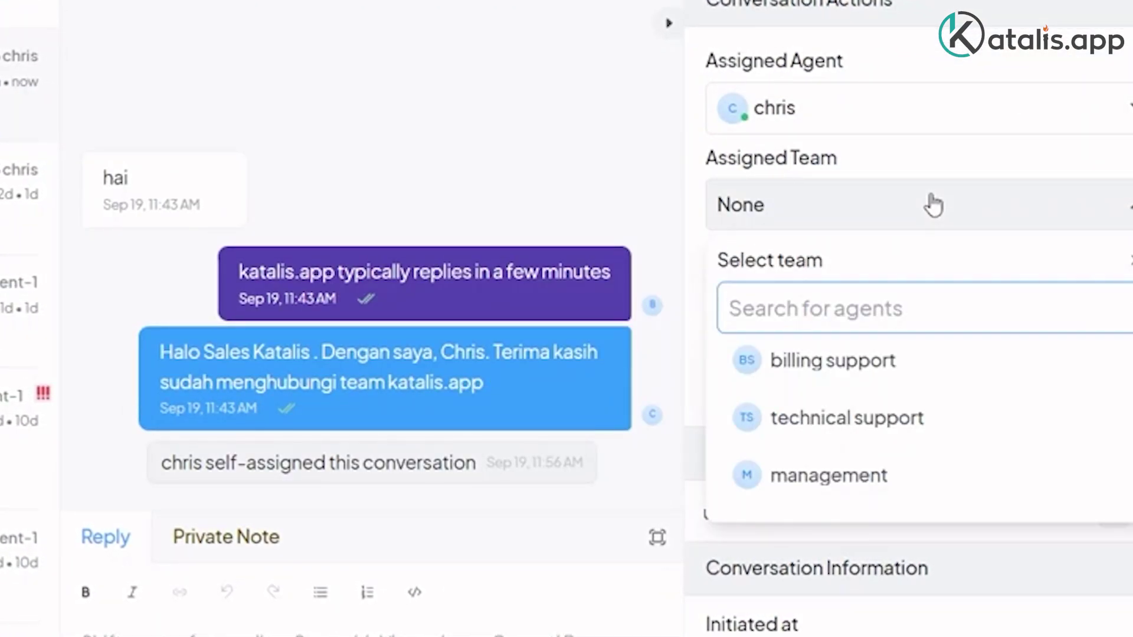
pyautogui.click(855, 420)
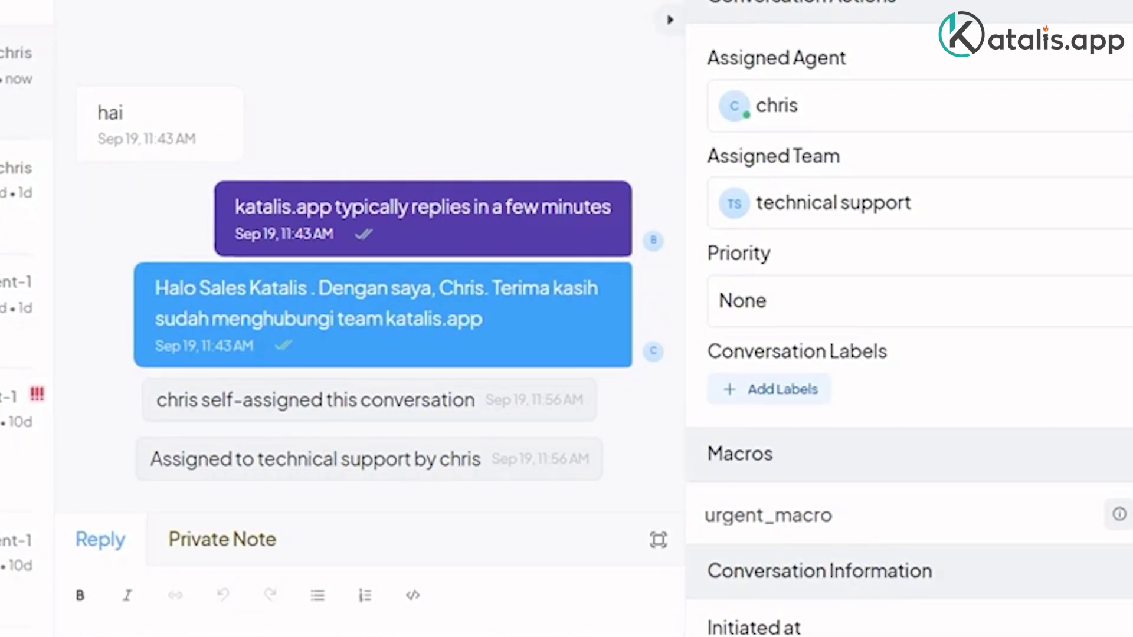
pyautogui.click(837, 300)
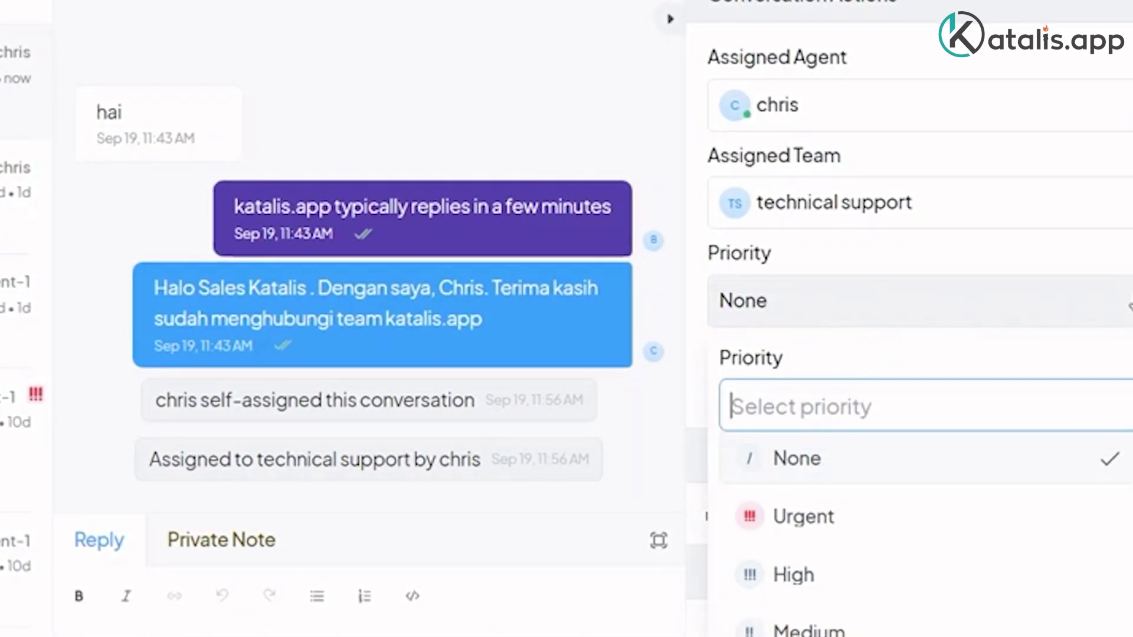
pyautogui.click(827, 527)
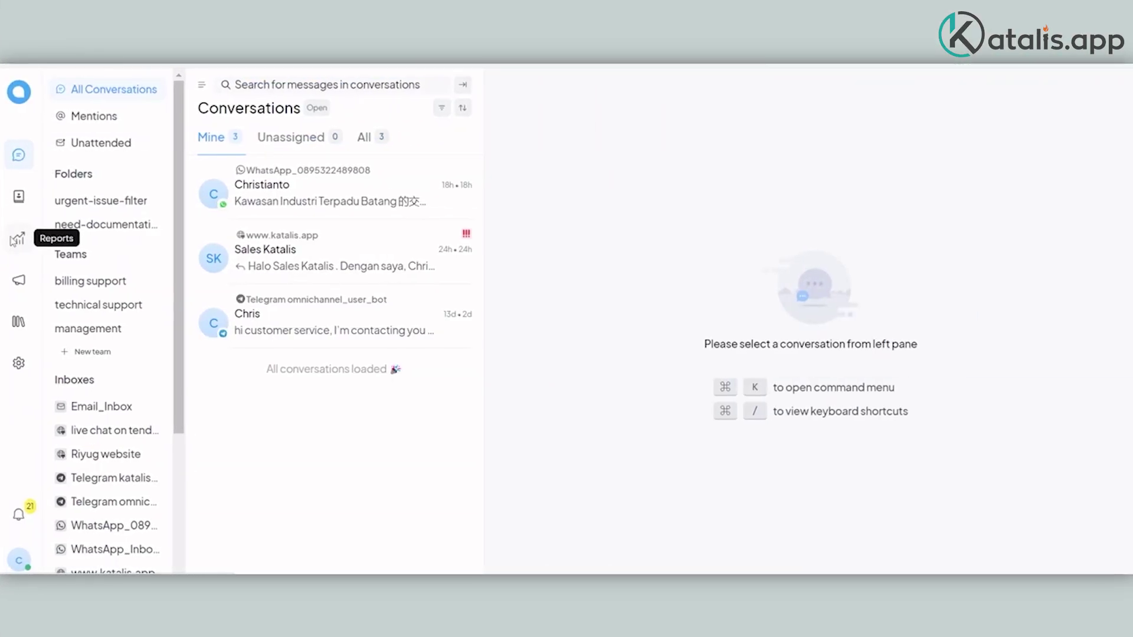
# Step: Show the Conversations report for the last 30 days
pyautogui.click(14, 236)
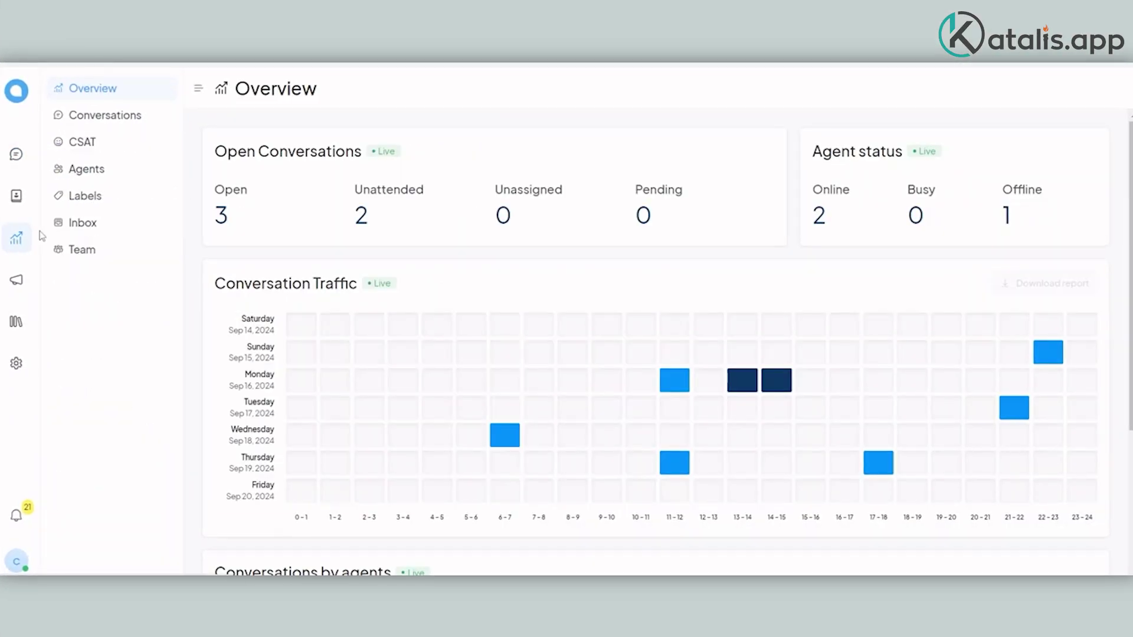
pyautogui.click(123, 115)
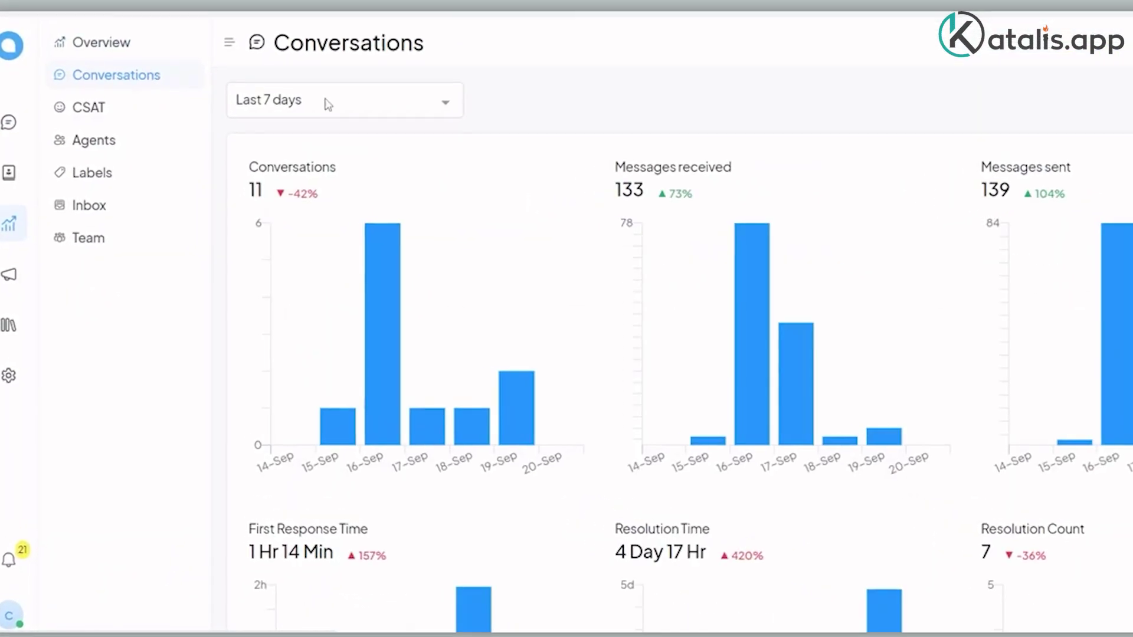
pyautogui.click(407, 104)
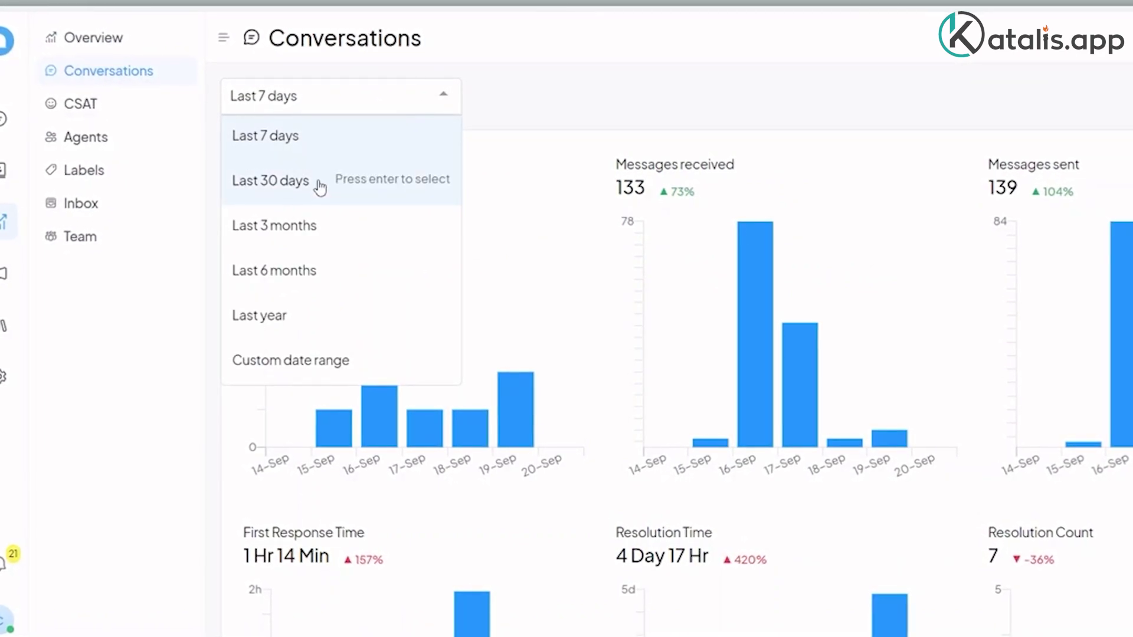
pyautogui.click(320, 188)
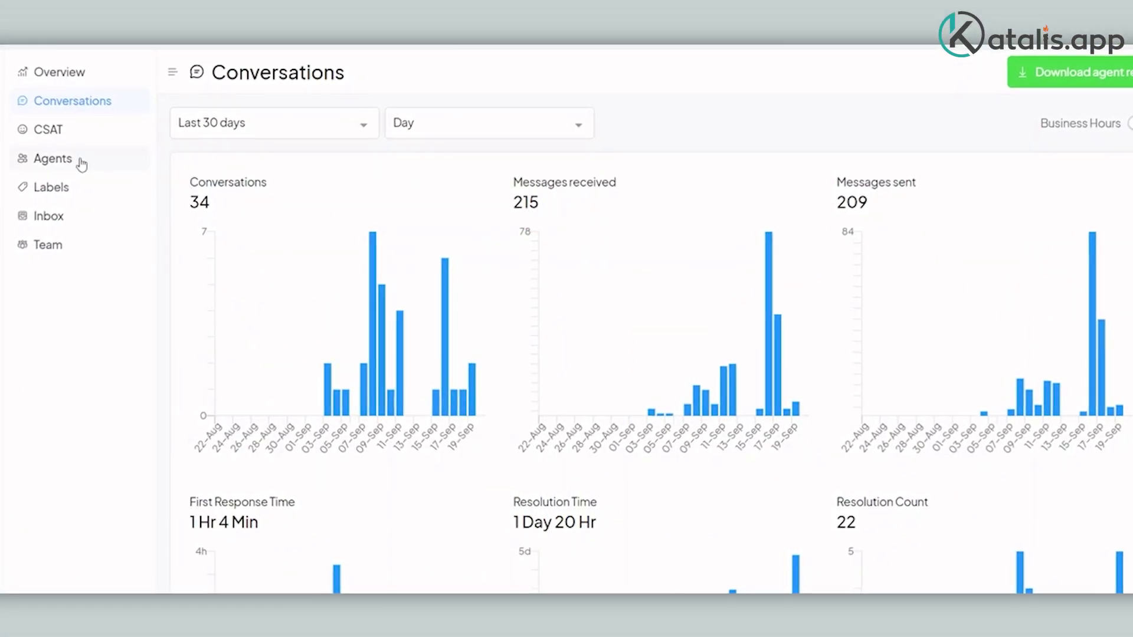
# Step: Open CSAT reports and submit the chat feedback 'Agent is knowledgable' with the rating
pyautogui.click(44, 135)
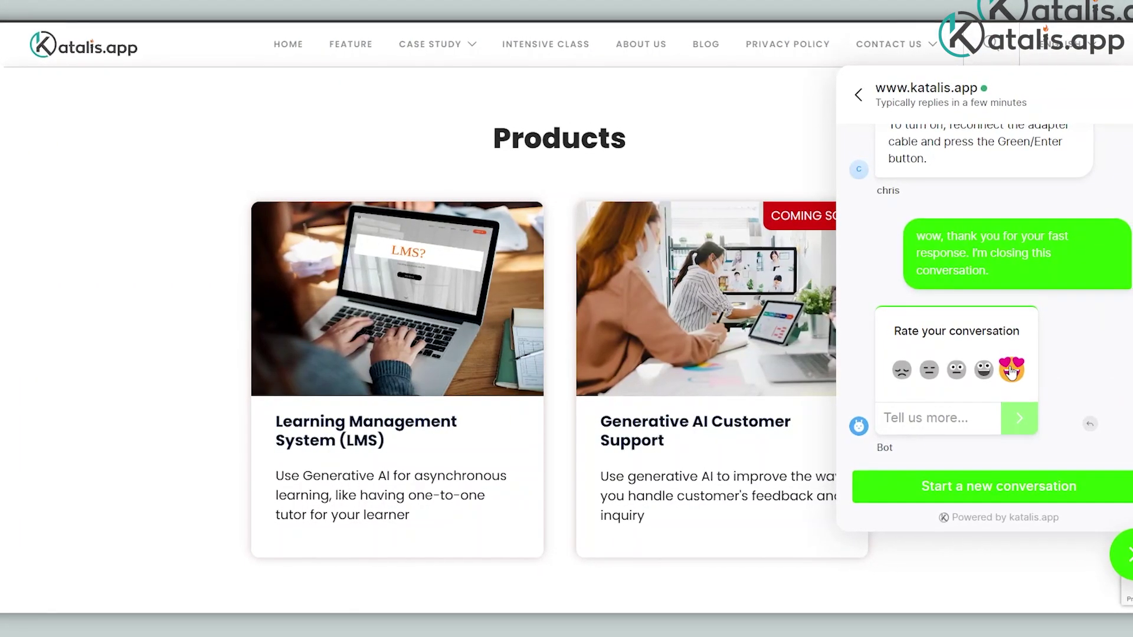
pyautogui.click(970, 407)
pyautogui.write('Agent')
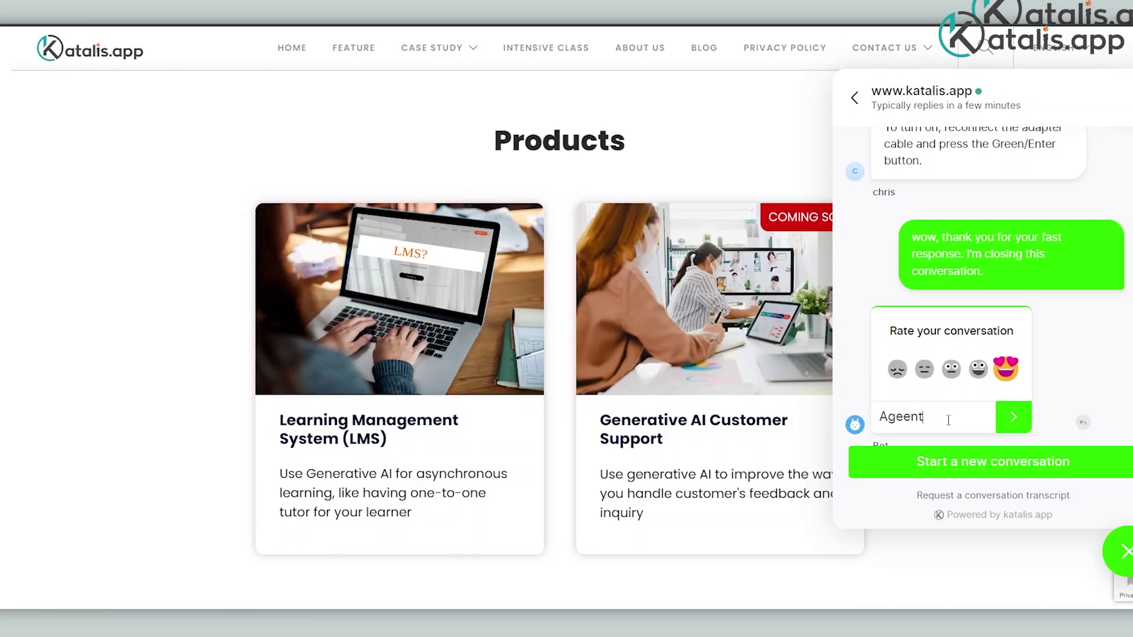
pyautogui.write(' is knowledgable')
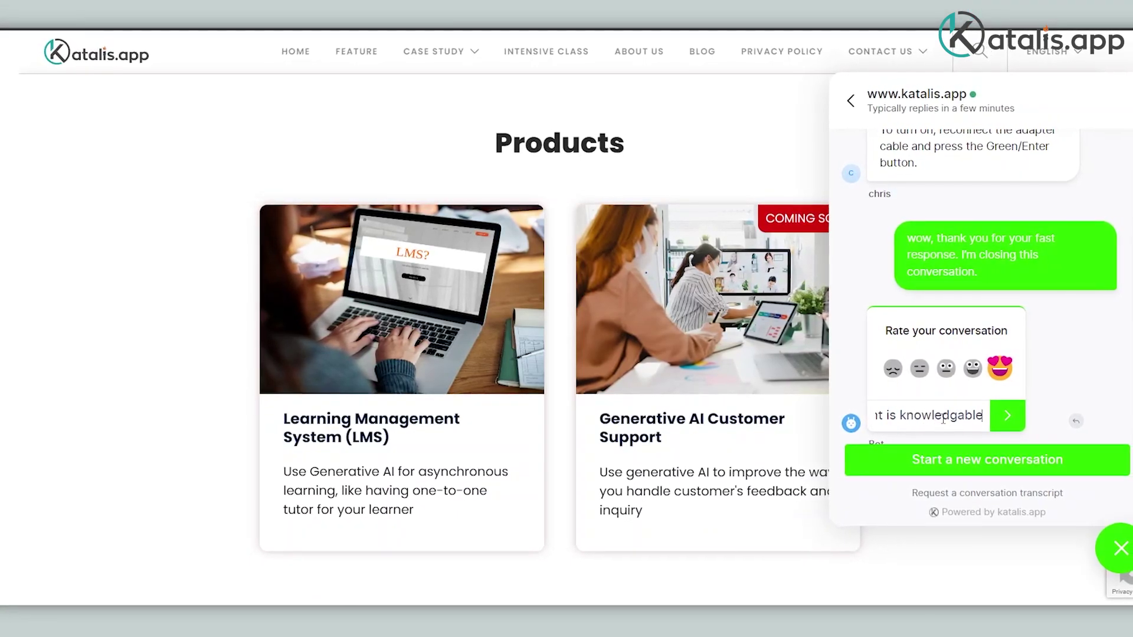
pyautogui.click(1006, 418)
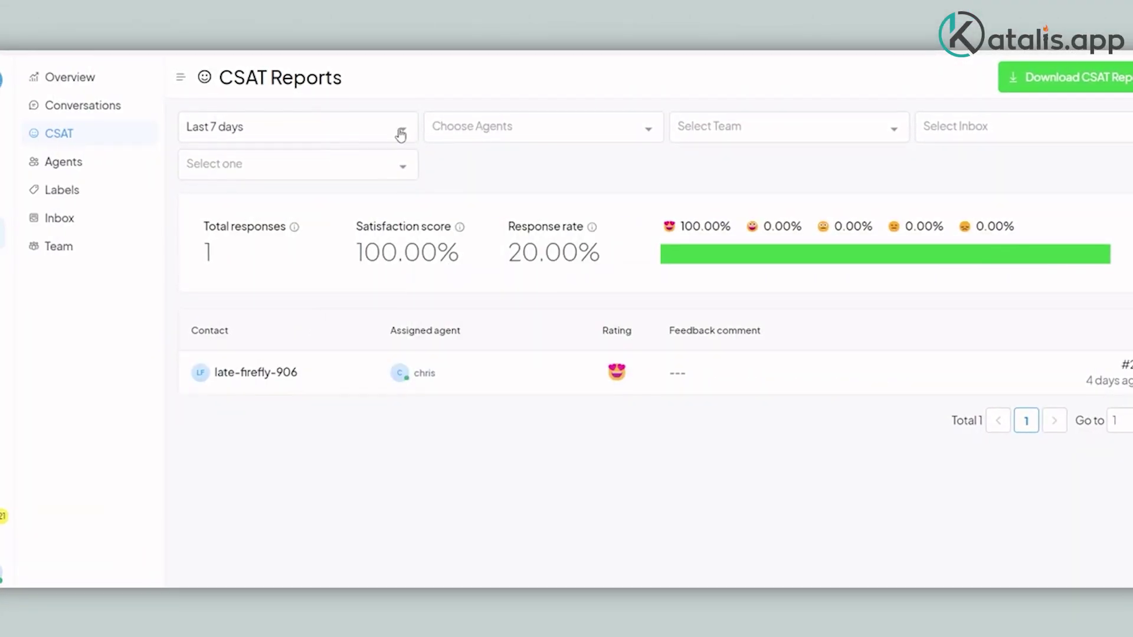
# Step: Filter CSAT reports to billing-agent-1 over the last 30 days and download them
pyautogui.click(297, 201)
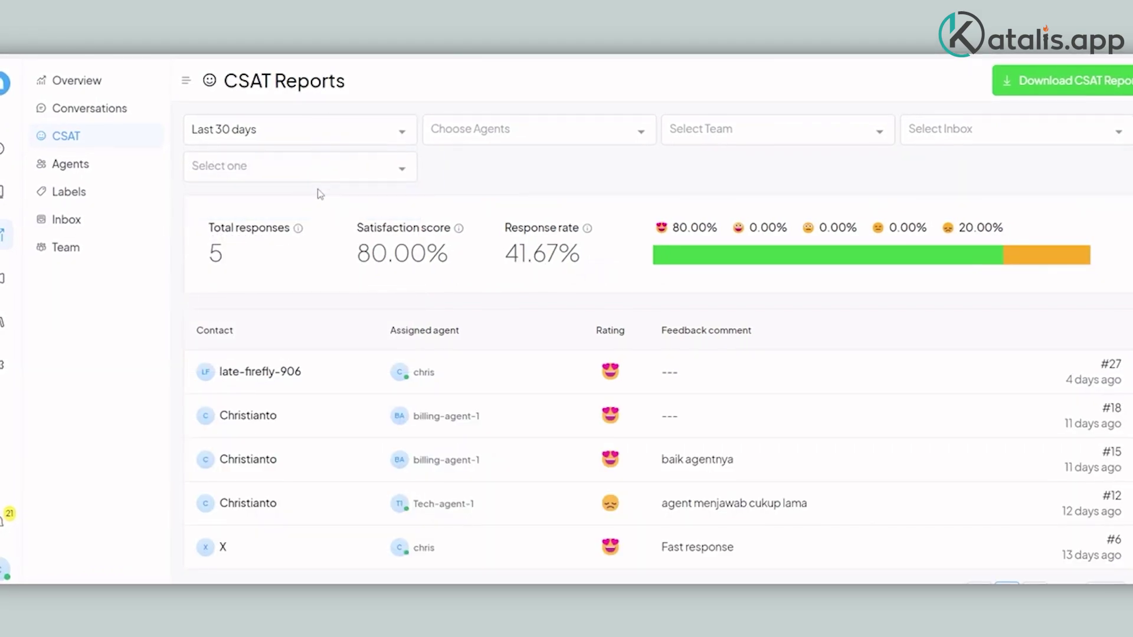
pyautogui.click(554, 137)
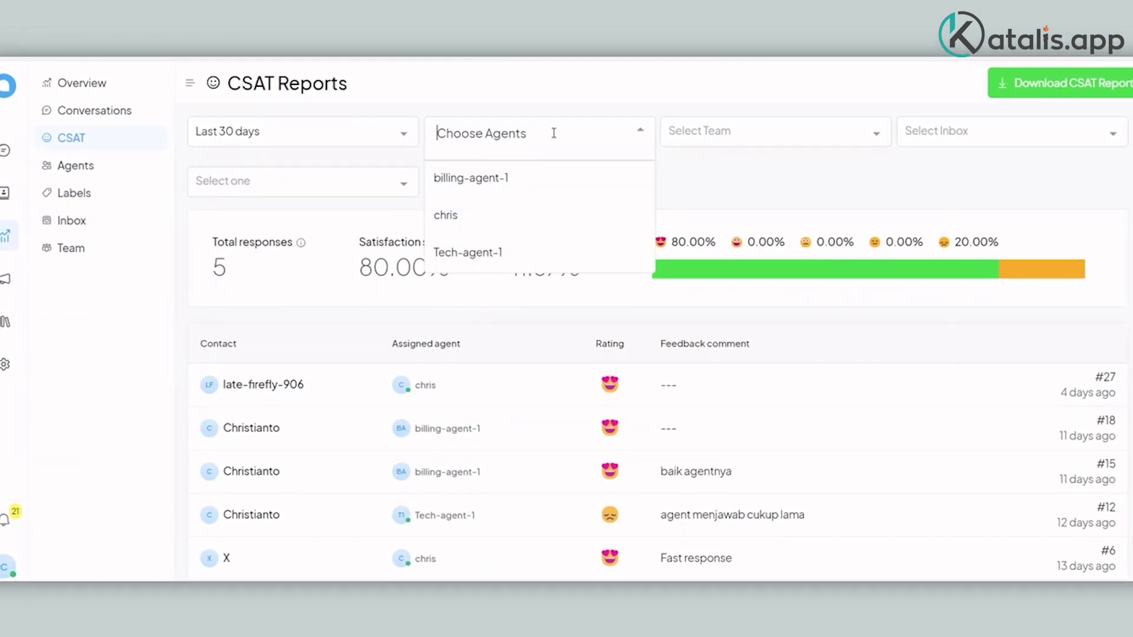
pyautogui.click(491, 184)
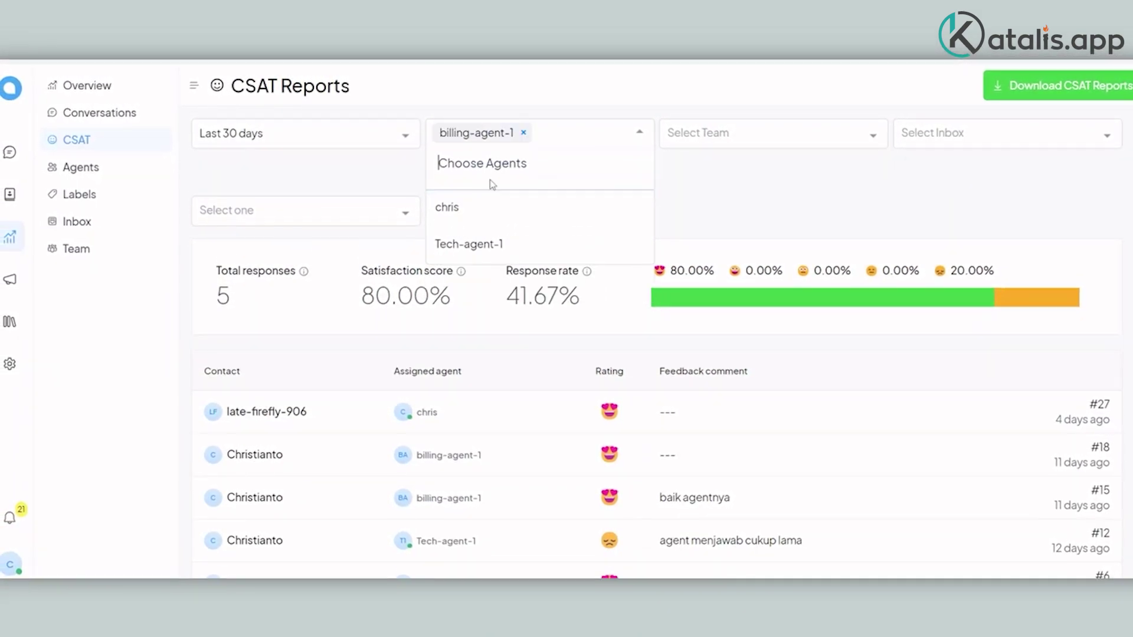
pyautogui.click(658, 100)
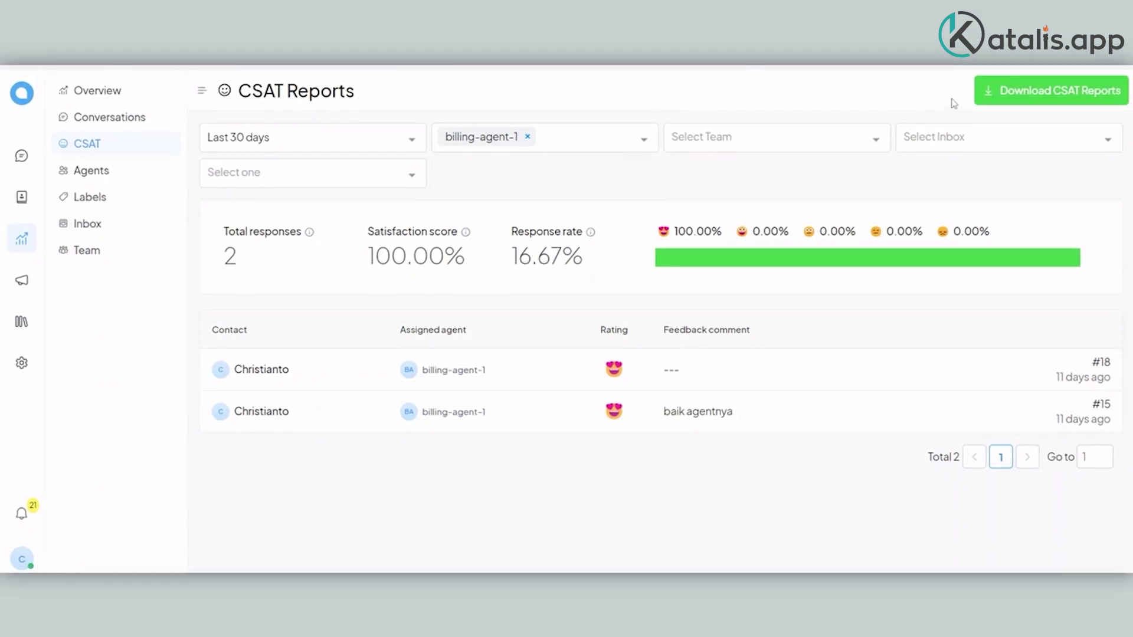
pyautogui.click(1058, 104)
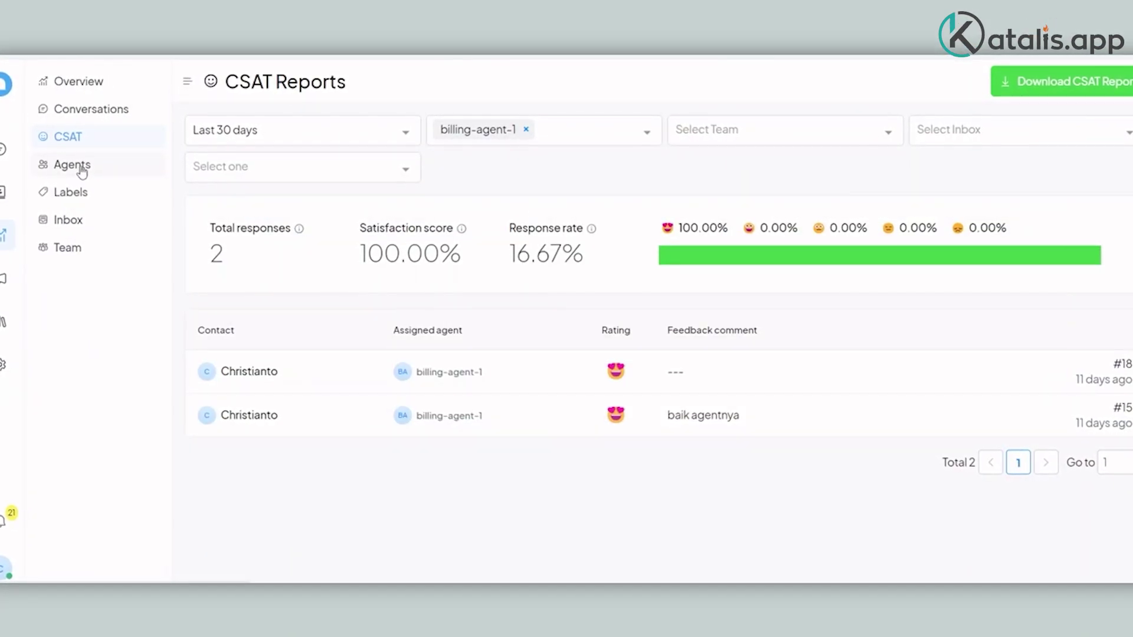
pyautogui.click(76, 166)
# Step: Set the Agents report to Last 30 days and review First Response and Resolution Time
pyautogui.click(427, 147)
pyautogui.click(413, 218)
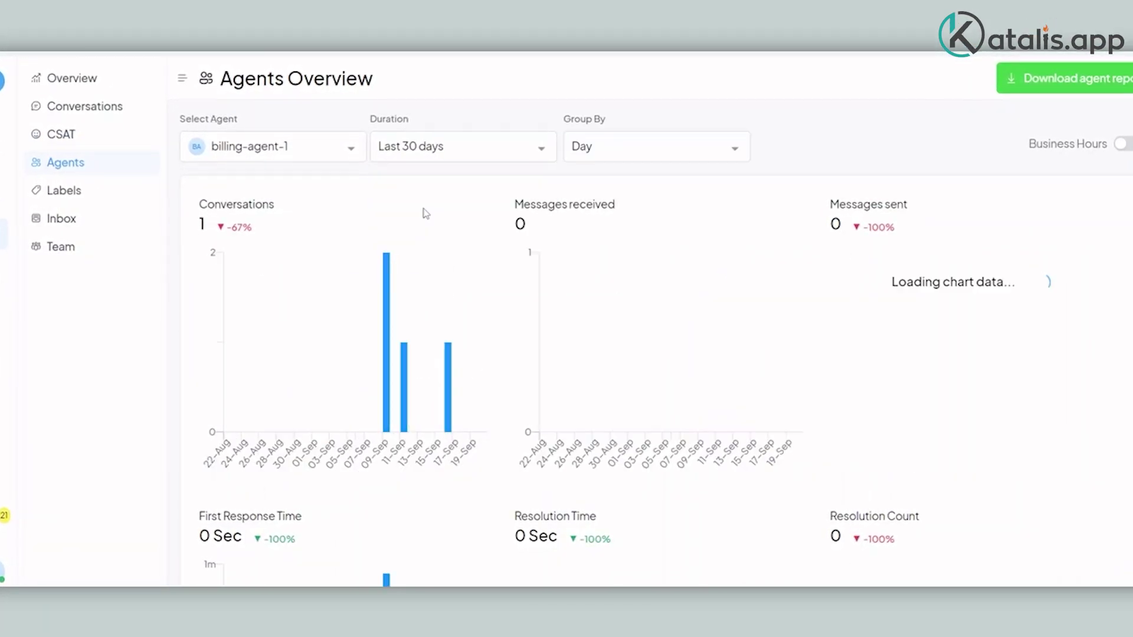
pyautogui.scroll(-3, 481, 185)
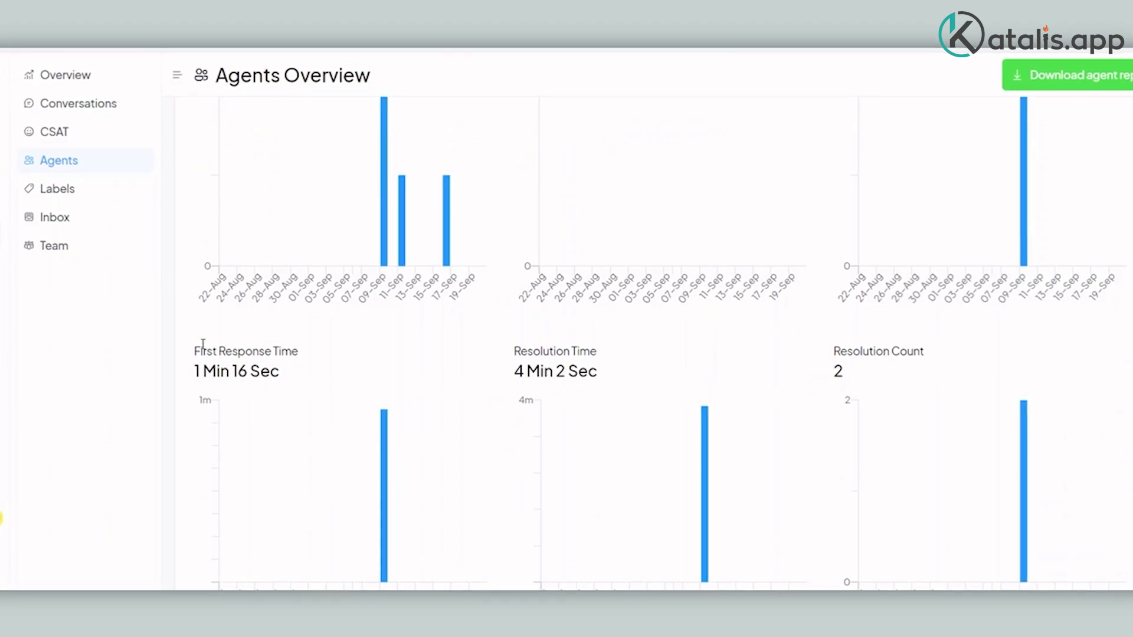
pyautogui.moveTo(194, 350); pyautogui.dragTo(600, 382)
pyautogui.click(602, 379)
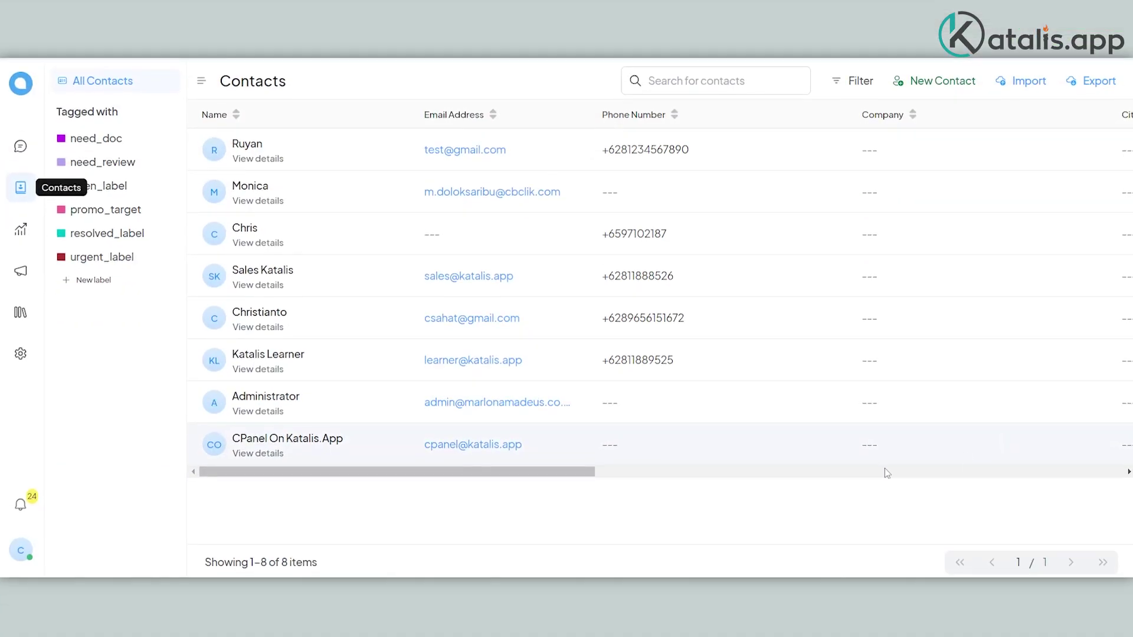
# Step: Save the note 'This is a very important customer' on the first contact, then back to Contacts
pyautogui.click(242, 142)
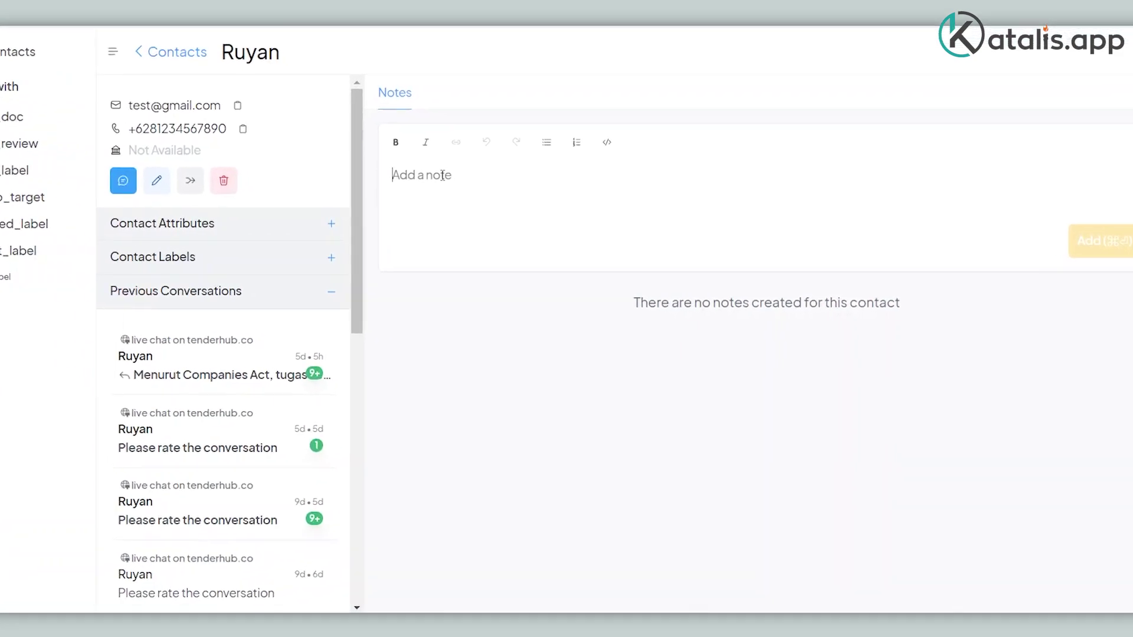
pyautogui.write('This is a very im')
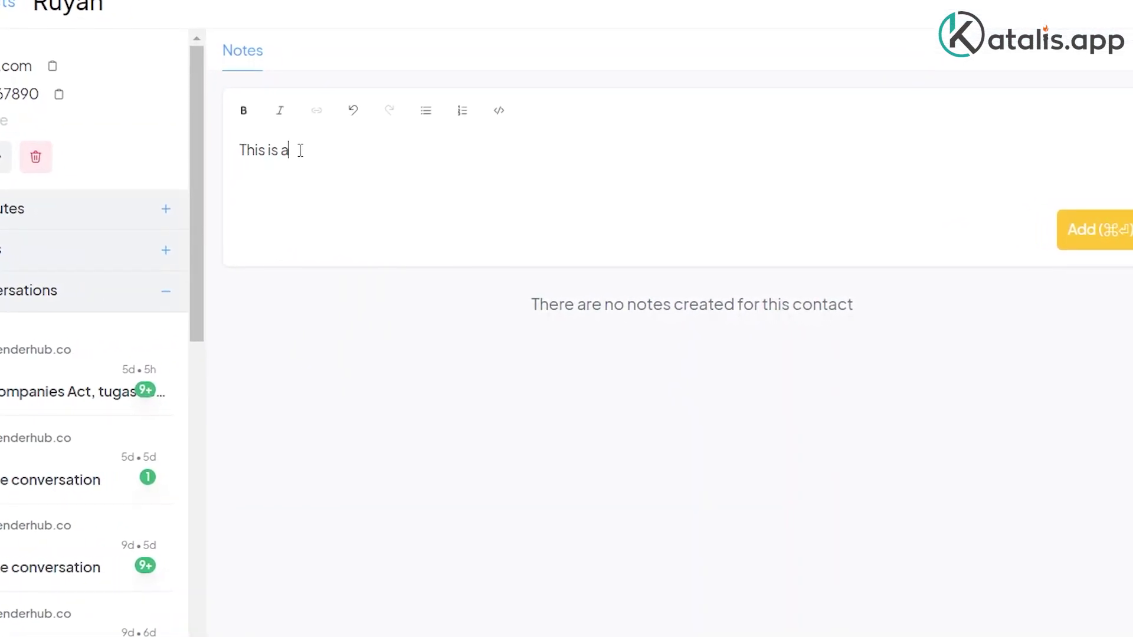
pyautogui.write('portant customer')
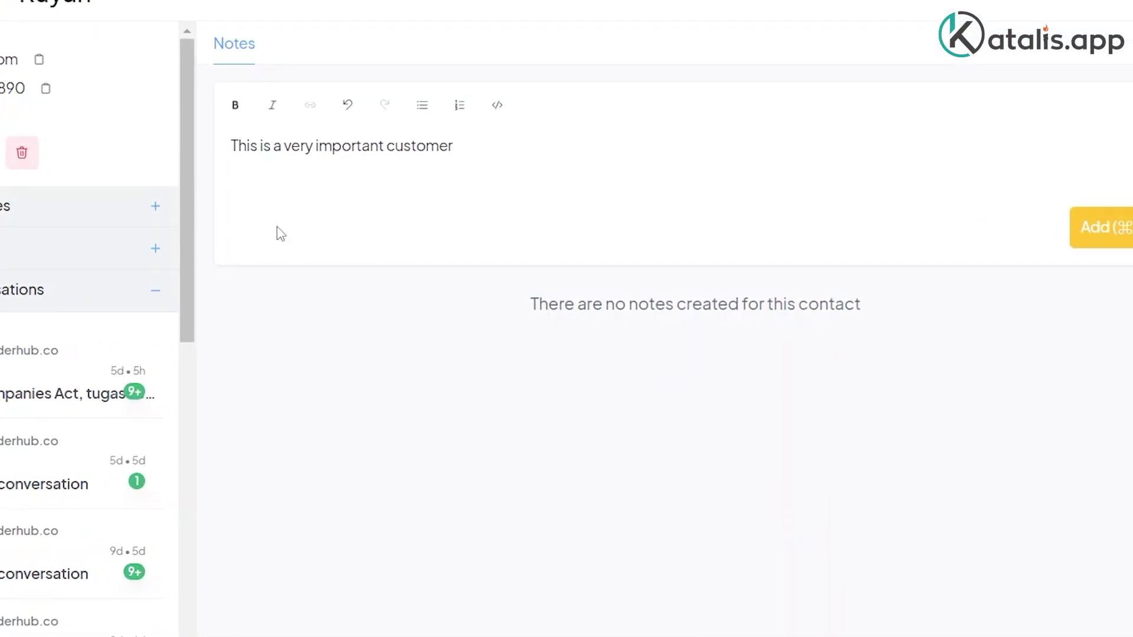
pyautogui.click(1099, 230)
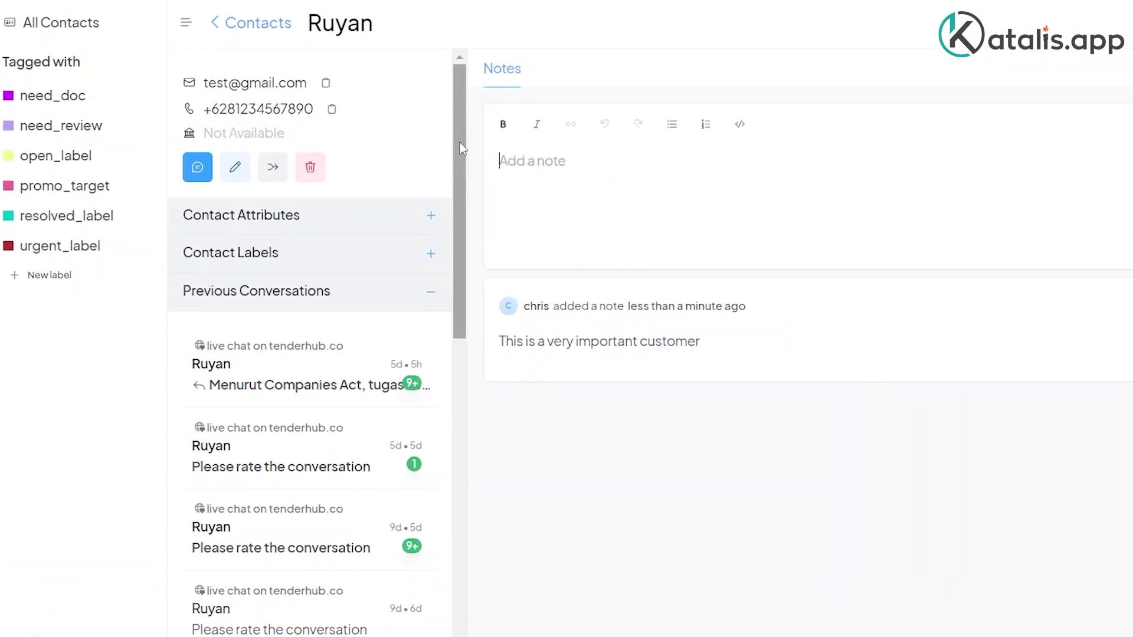
pyautogui.moveTo(402, 164); pyautogui.dragTo(401, 244)
pyautogui.moveTo(562, 229); pyautogui.dragTo(573, 410)
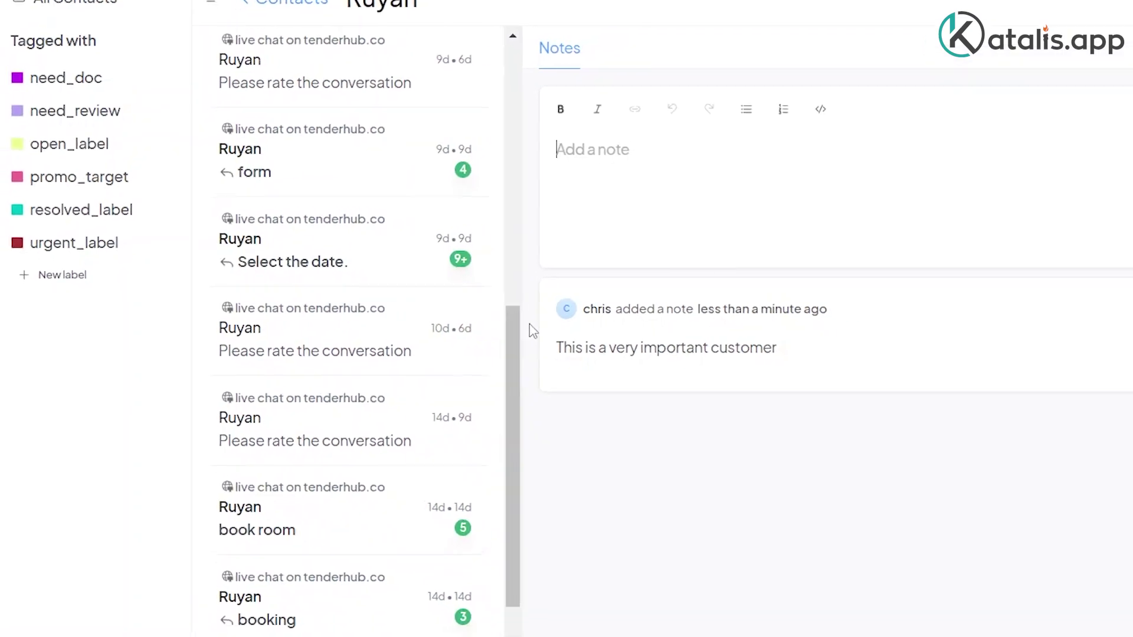
pyautogui.click(55, 65)
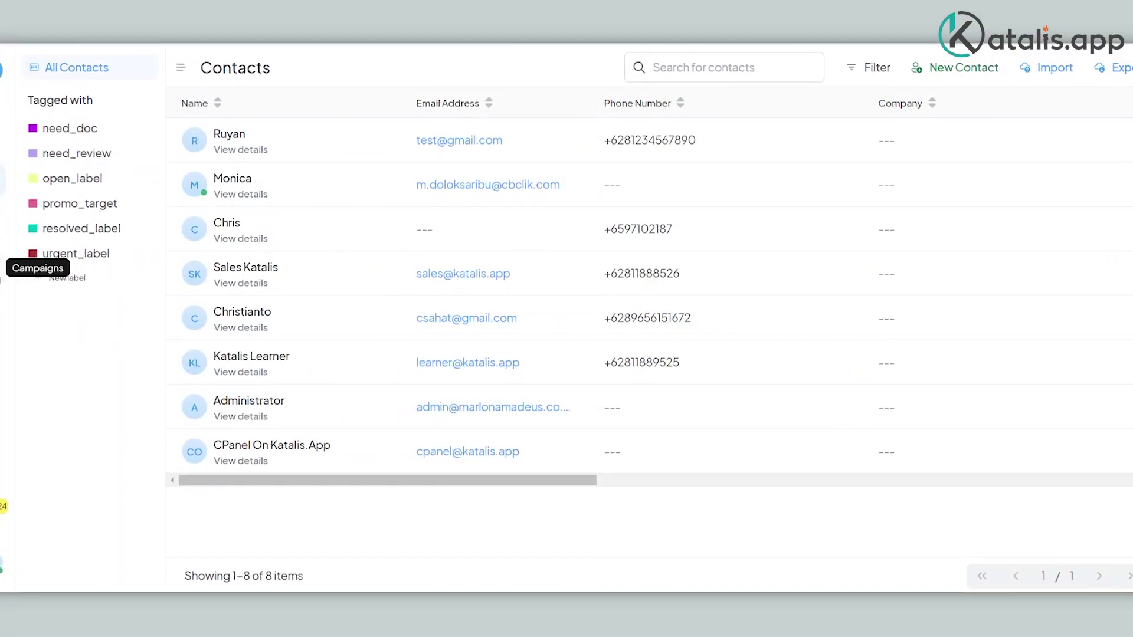
# Step: Open the Promotion campaign's settings and highlight the RESTART EDC steps in the guide
pyautogui.click(3, 268)
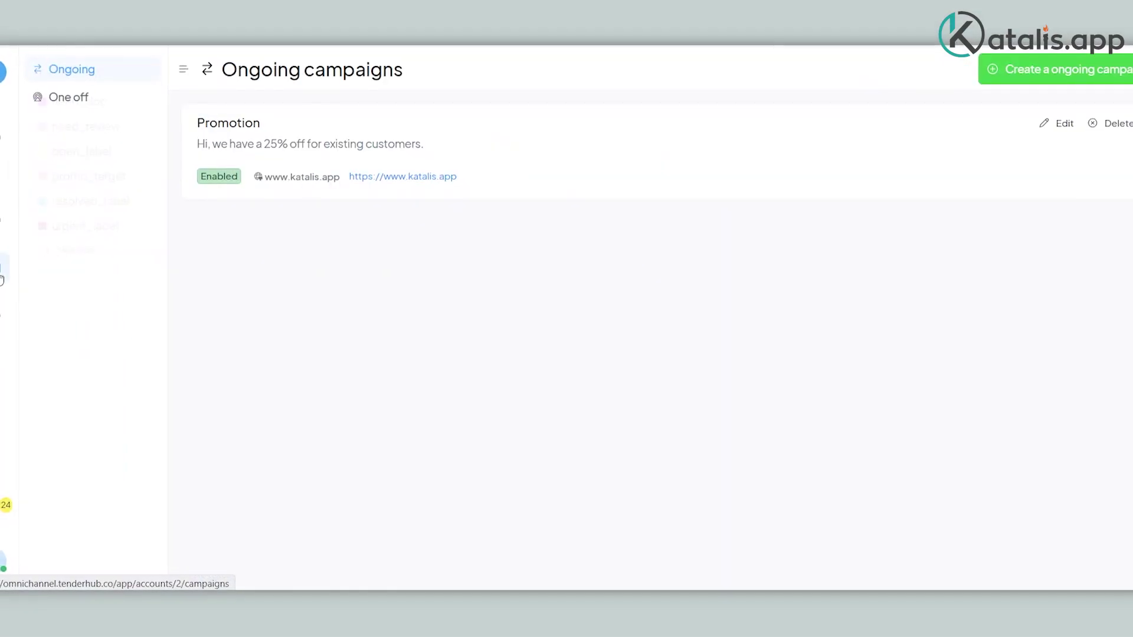
pyautogui.click(1063, 129)
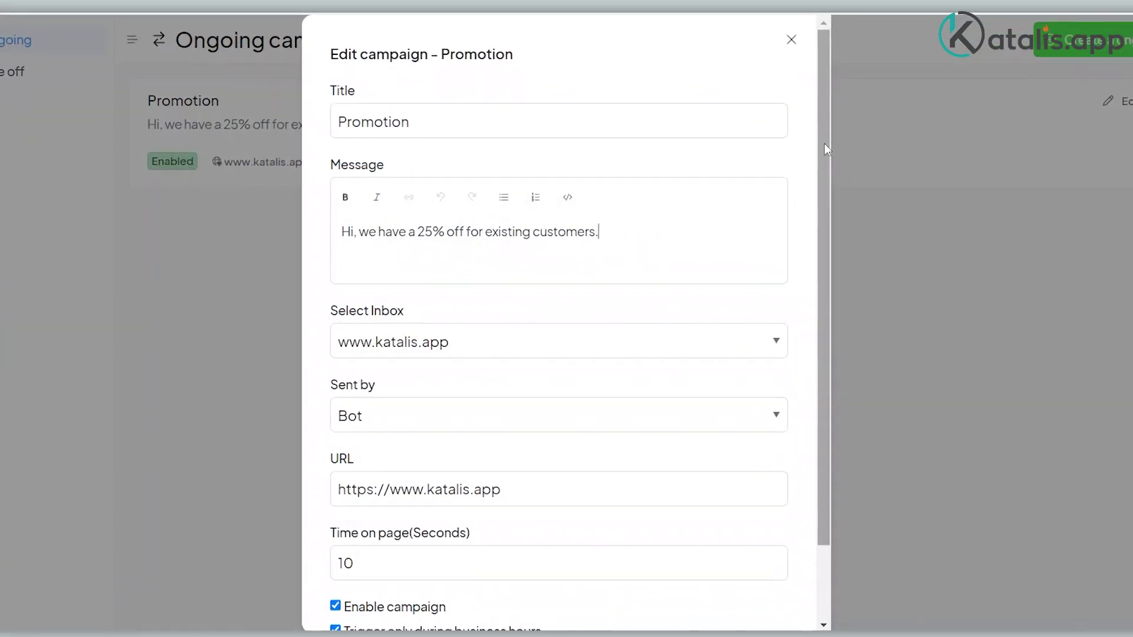
pyautogui.moveTo(789, 163); pyautogui.dragTo(798, 235)
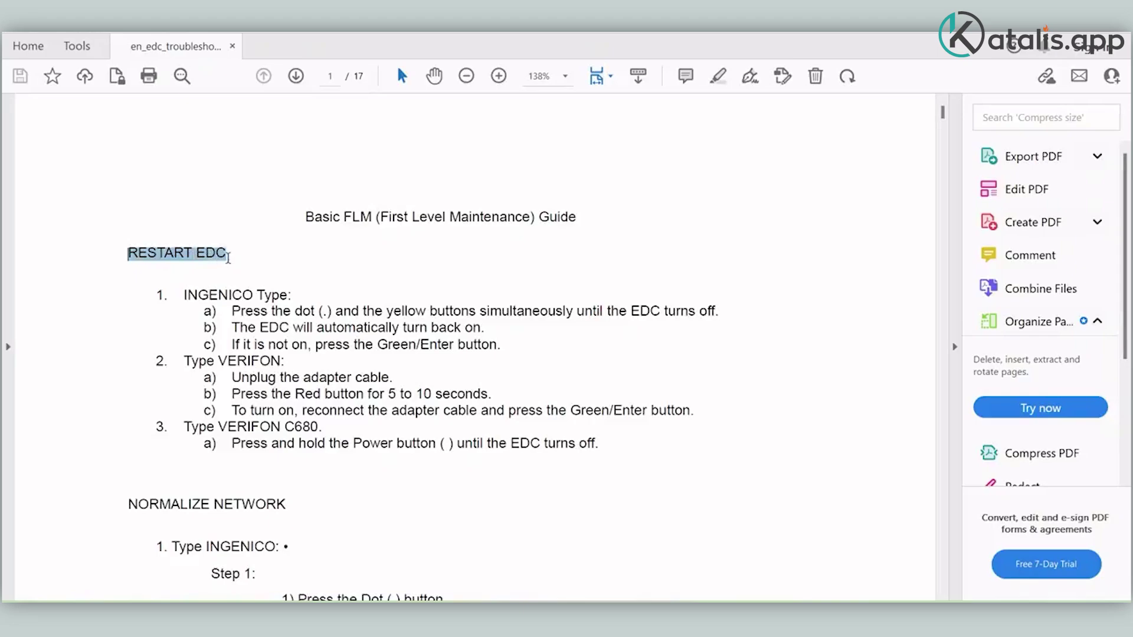
pyautogui.moveTo(243, 299); pyautogui.dragTo(345, 444)
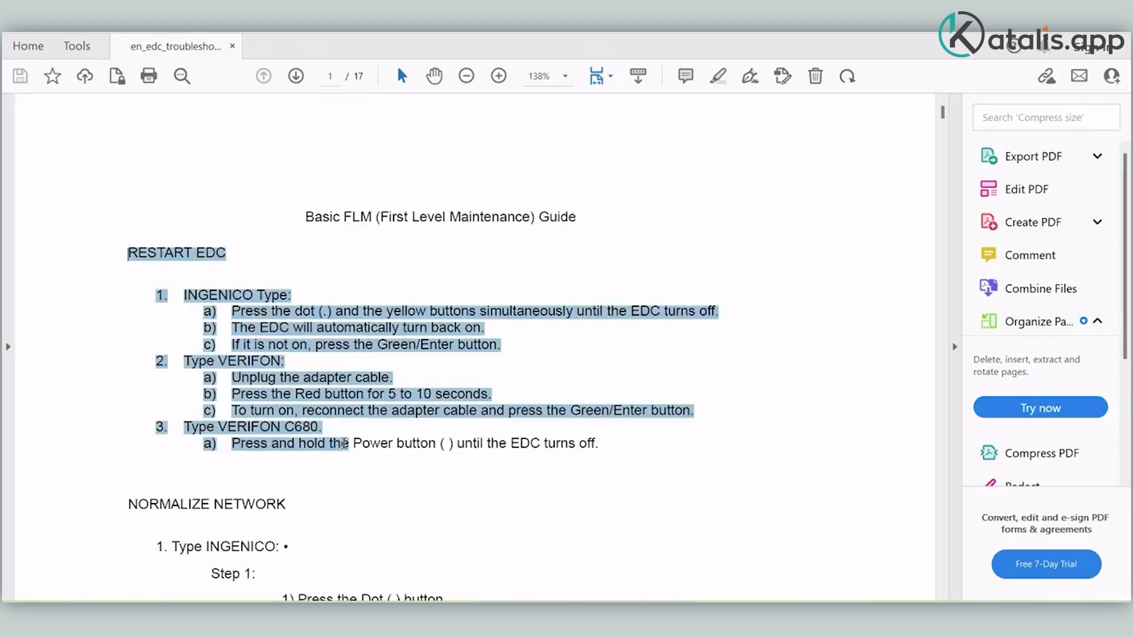
pyautogui.moveTo(548, 450); pyautogui.dragTo(602, 447)
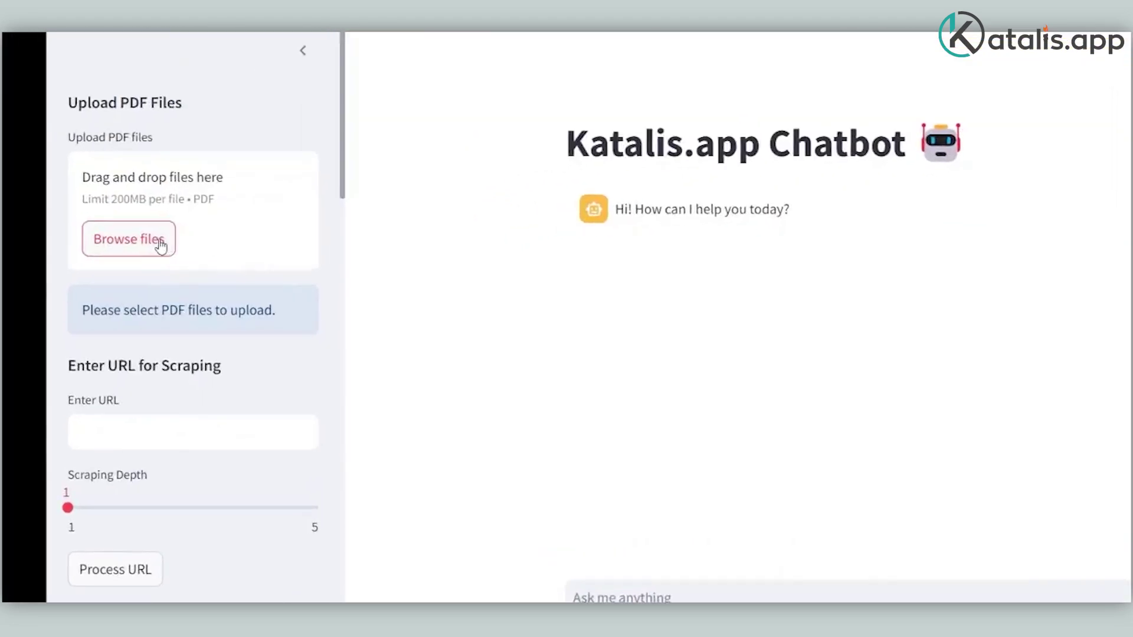
# Step: Upload the EDC troubleshooting PDF from Documents/katalis to train the chatbot
pyautogui.click(161, 244)
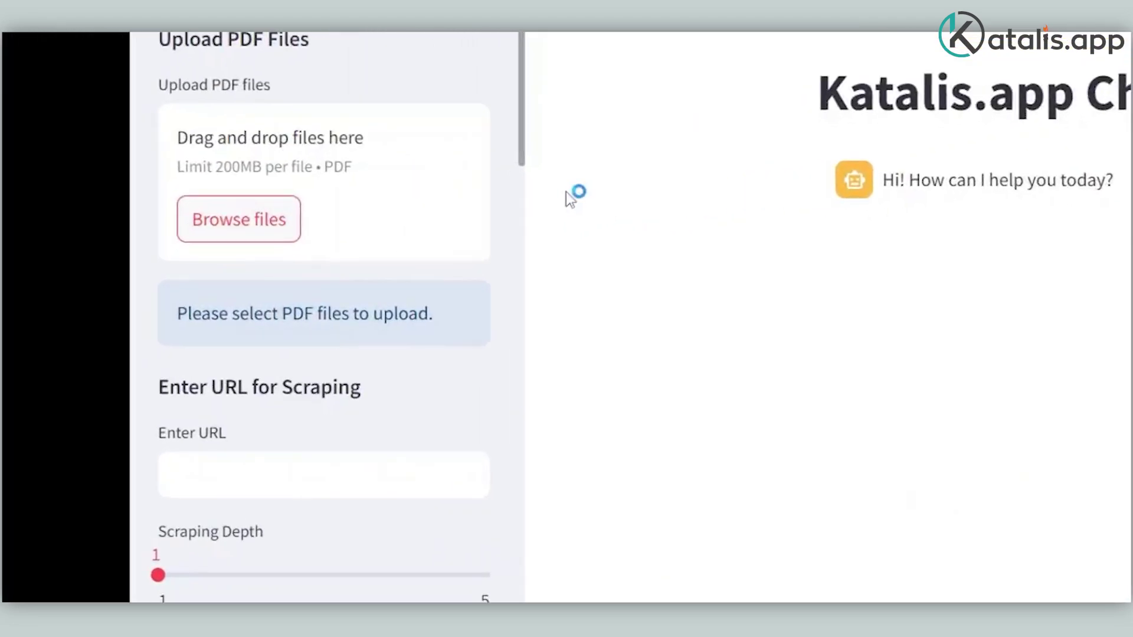
pyautogui.click(614, 418)
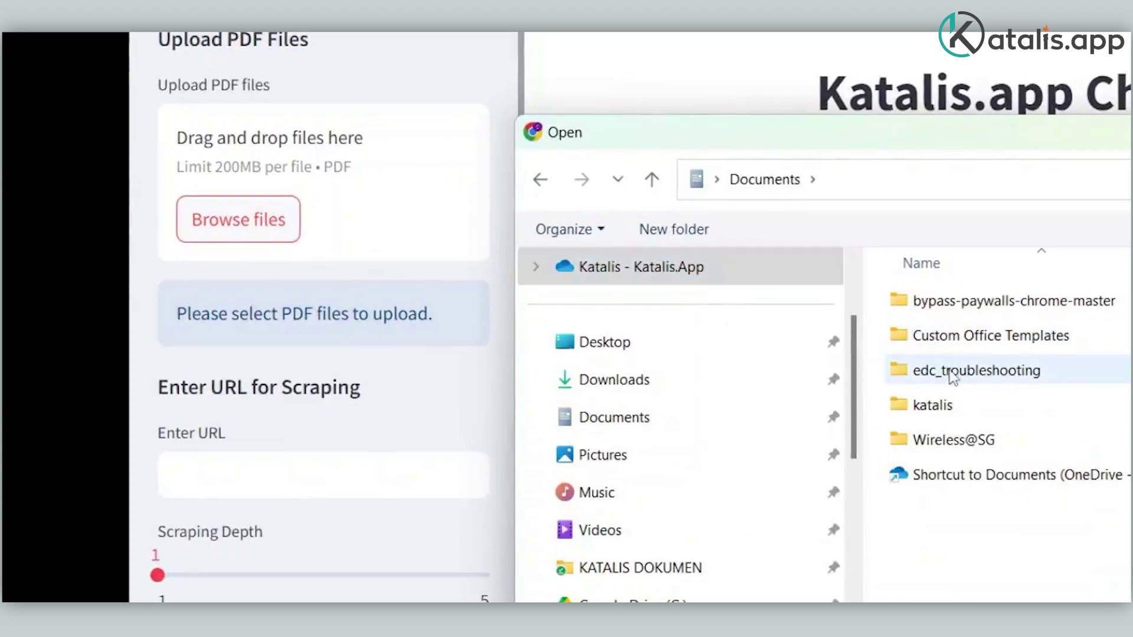
pyautogui.doubleClick(937, 399)
pyautogui.doubleClick(960, 336)
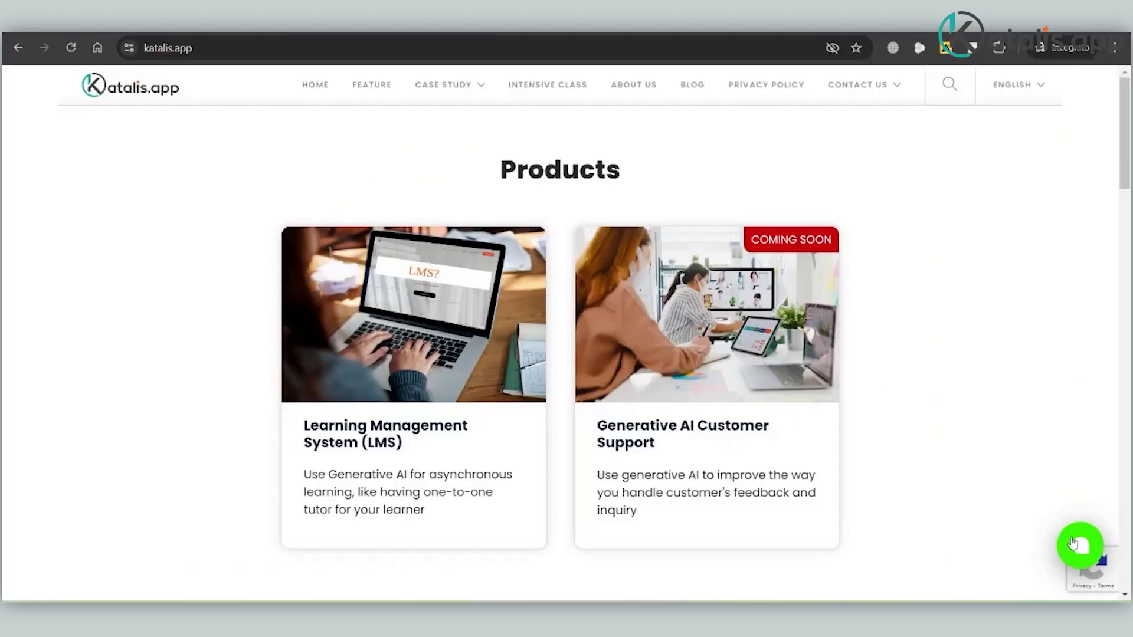
pyautogui.click(1082, 543)
# Step: Open a new chat and enter the visitor's e-mail, full name, and phone number with Indonesia's +62 code
pyautogui.click(895, 478)
pyautogui.click(945, 260)
pyautogui.write('learner')
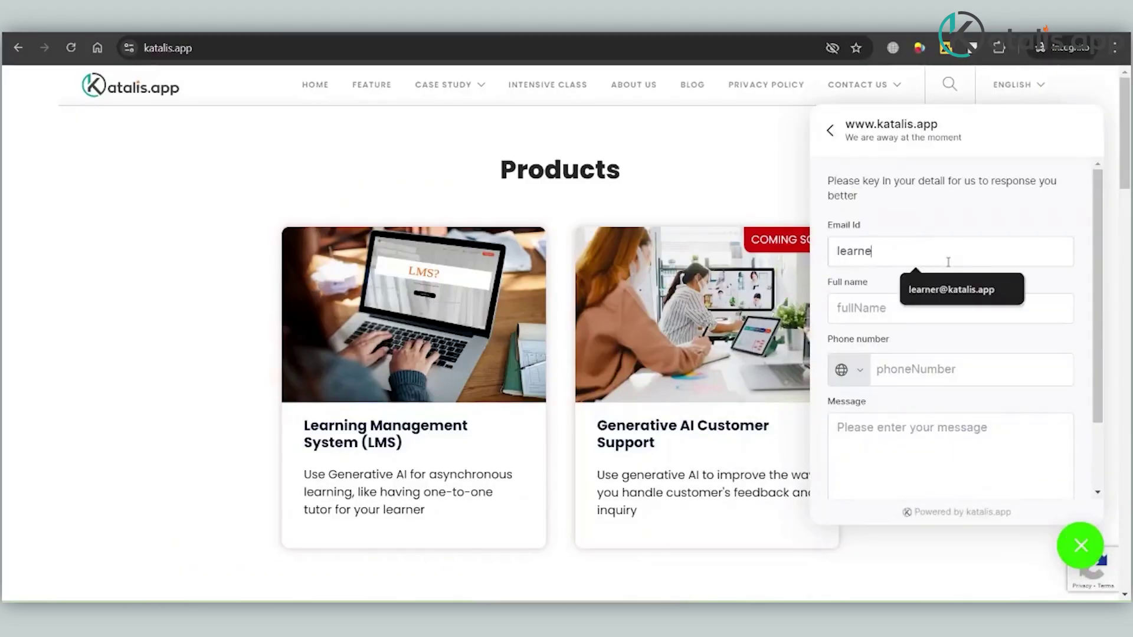
pyautogui.press('Down')
pyautogui.press('Return')
pyautogui.press('Tab')
pyautogui.press('Tab')
pyautogui.press('Tab')
pyautogui.click(848, 370)
pyautogui.write('Indo')
pyautogui.click(894, 431)
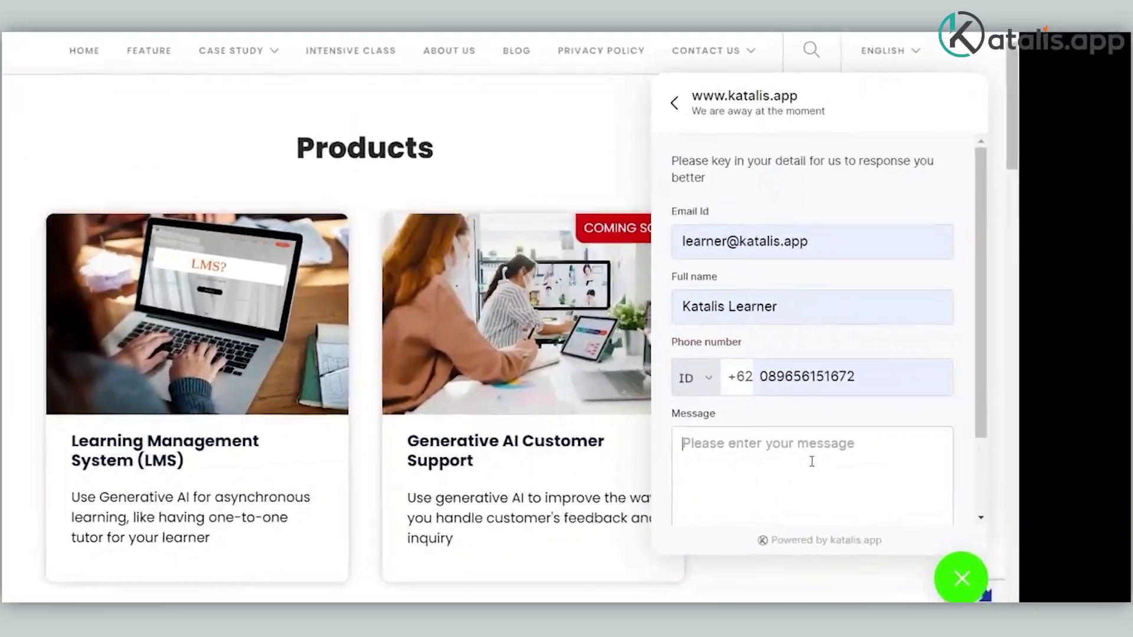
# Step: Send the message 'Hi, I would like to ask how to restart an EDC machine' to start the conversation
pyautogui.click(950, 444)
pyautogui.write('Hi, I would like to ask how to restart')
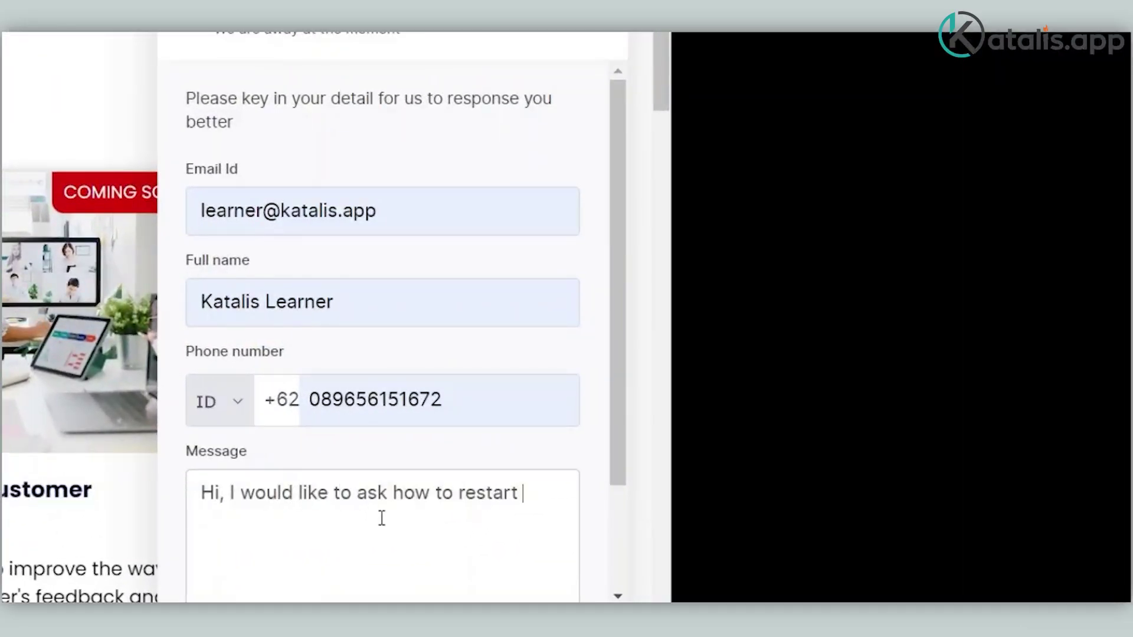
pyautogui.write(' an EDC machine')
pyautogui.scroll(-3, 629, 555)
pyautogui.click(459, 529)
pyautogui.write('How to restart')
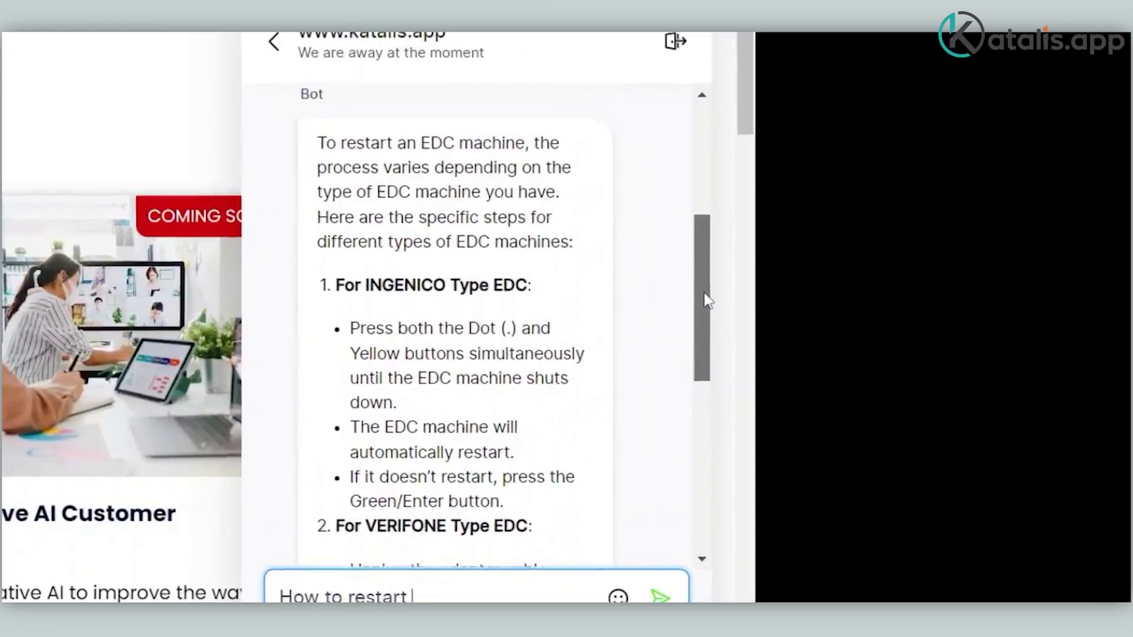
pyautogui.scroll(2, 708, 301)
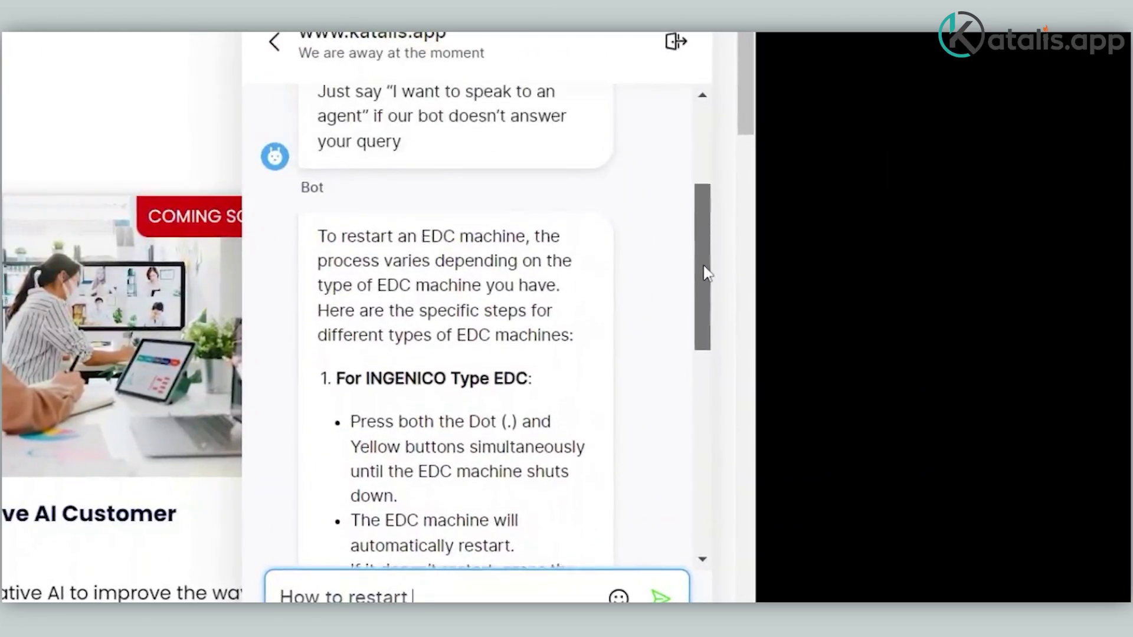